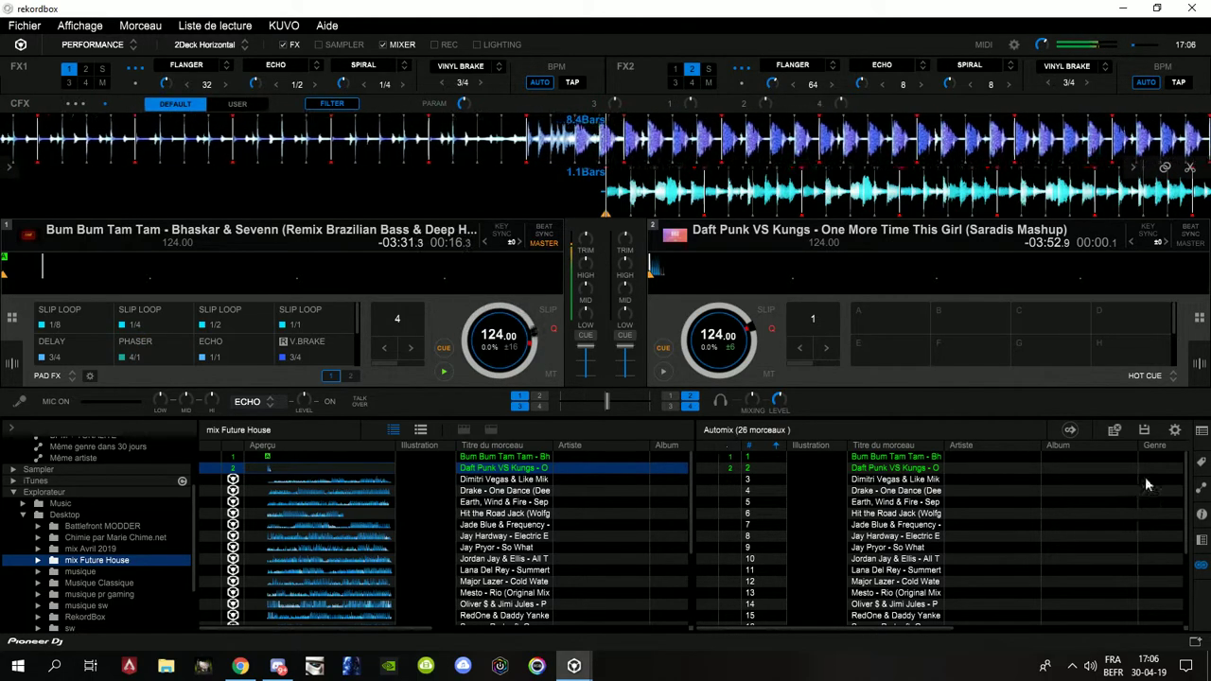
# Step: Hide the Automix list and switch the display to full screen
pyautogui.click(1201, 565)
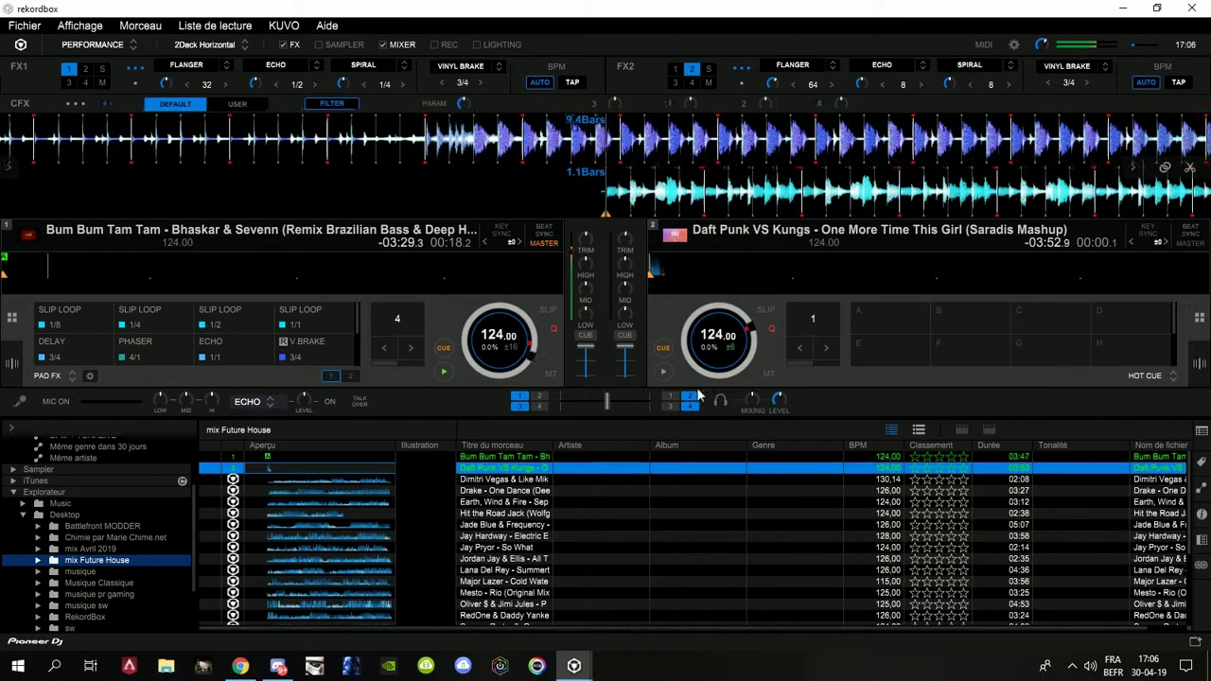
pyautogui.click(80, 26)
pyautogui.click(63, 47)
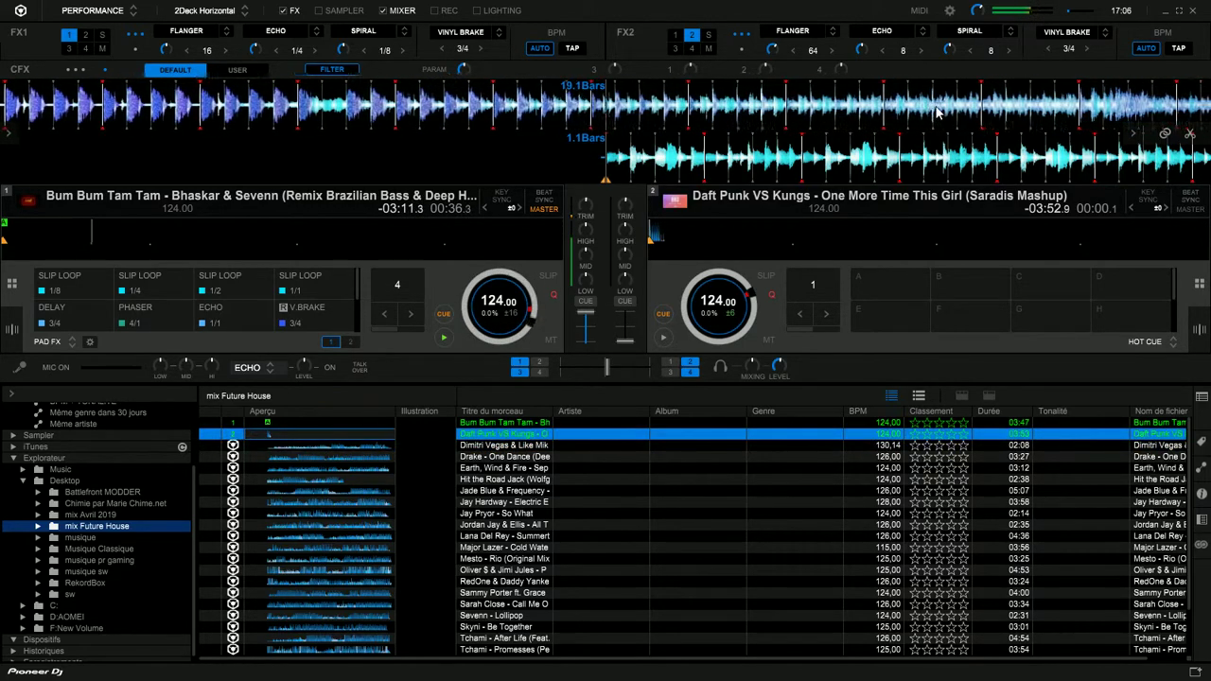
# Step: Load Drake - One Dance (Deep House Remix by Leahy & Mack) from the mix Future House folder onto deck 2
pyautogui.press('Down')
pyautogui.press('Down')
pyautogui.hotkey('shift', 'Right')
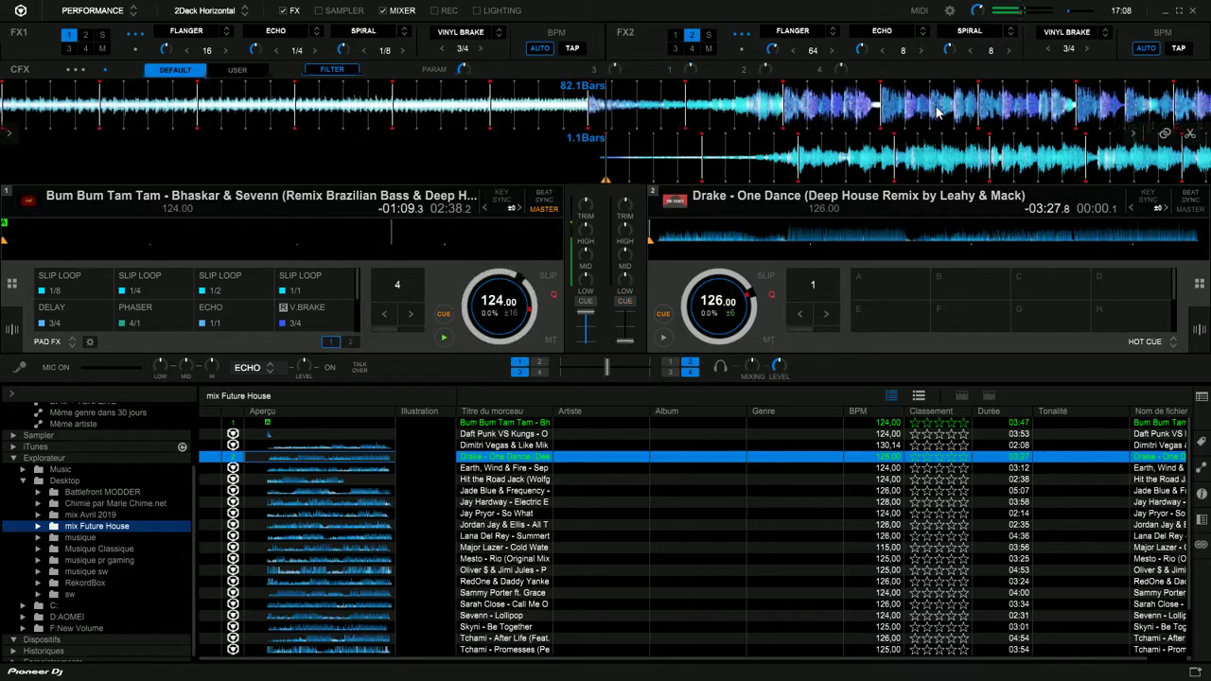
# Step: Switch deck 1's pads to Hot Cue and set hot cue B at 02:55 and hot cue C shortly after it
pyautogui.press('6')
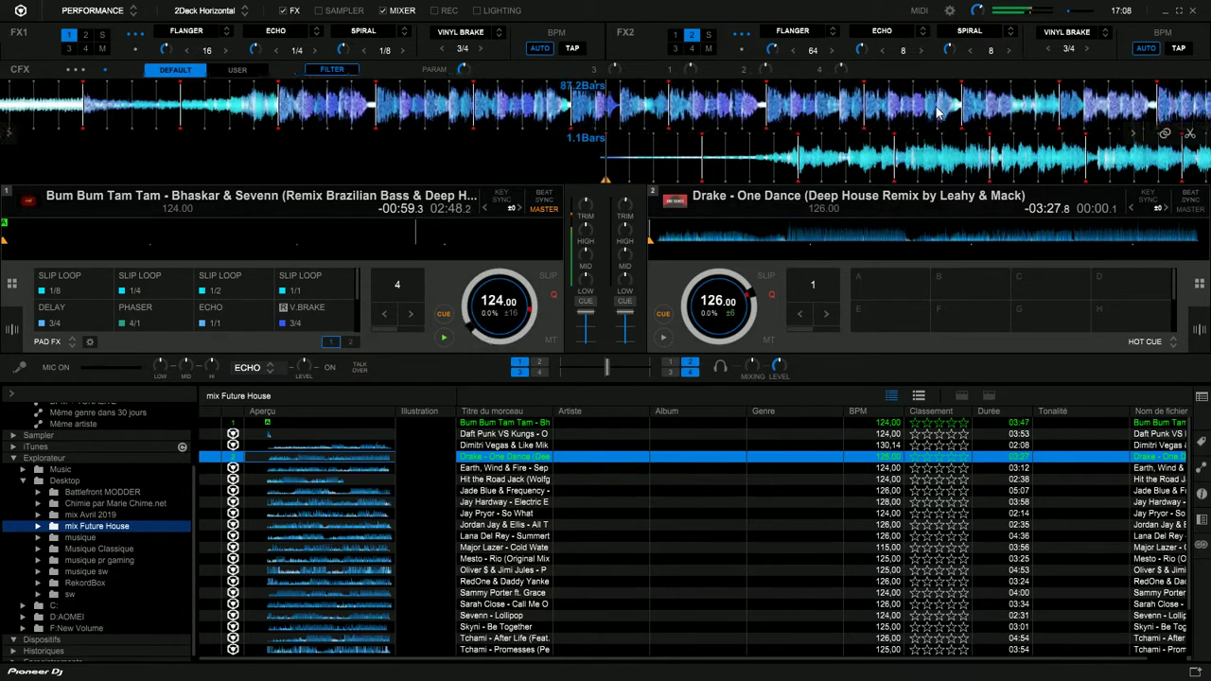
pyautogui.hotkey('shift', '1')
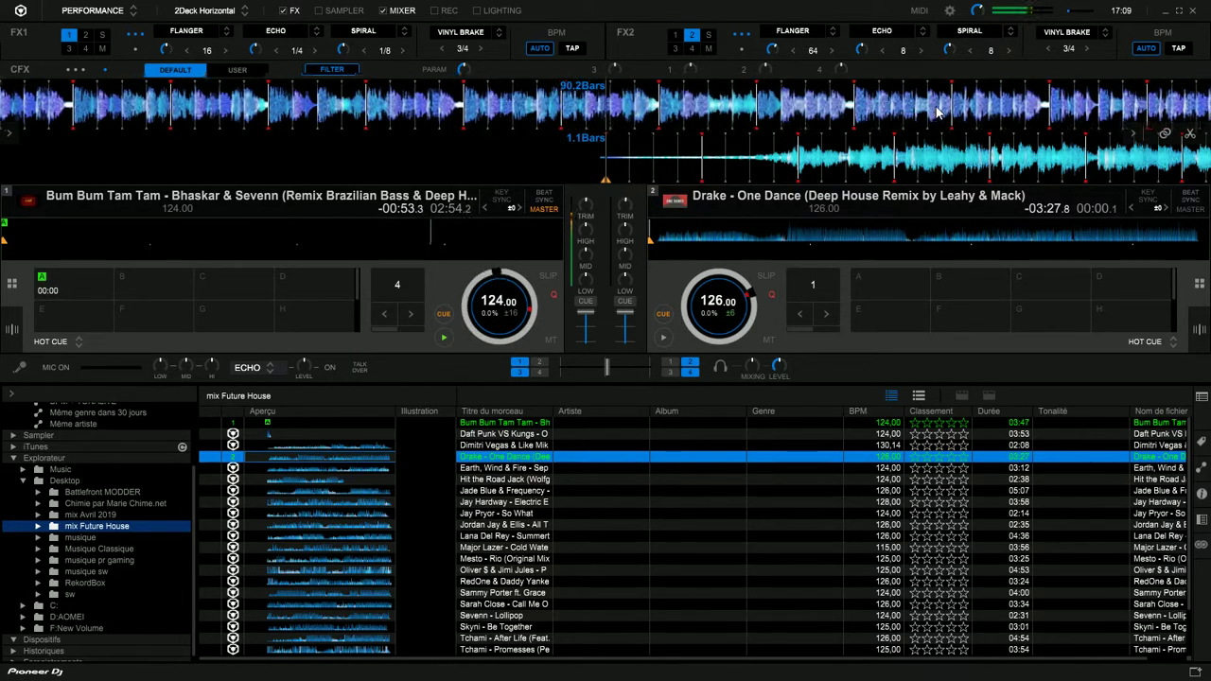
pyautogui.press('2')
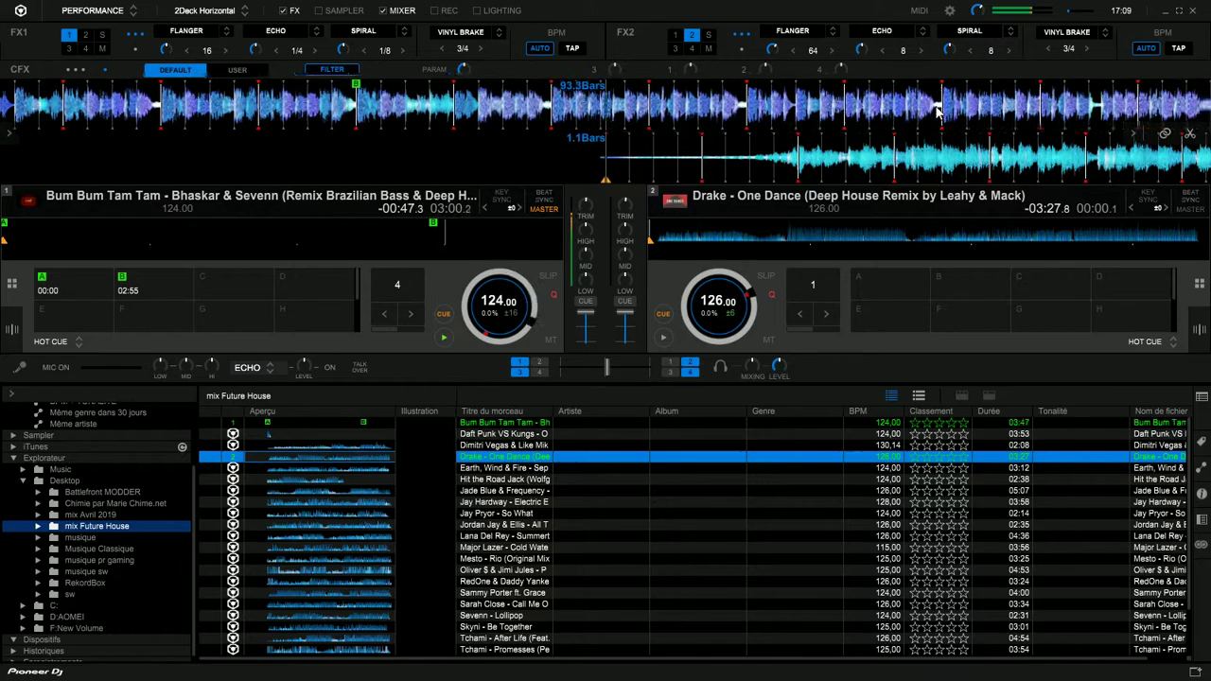
pyautogui.press('3')
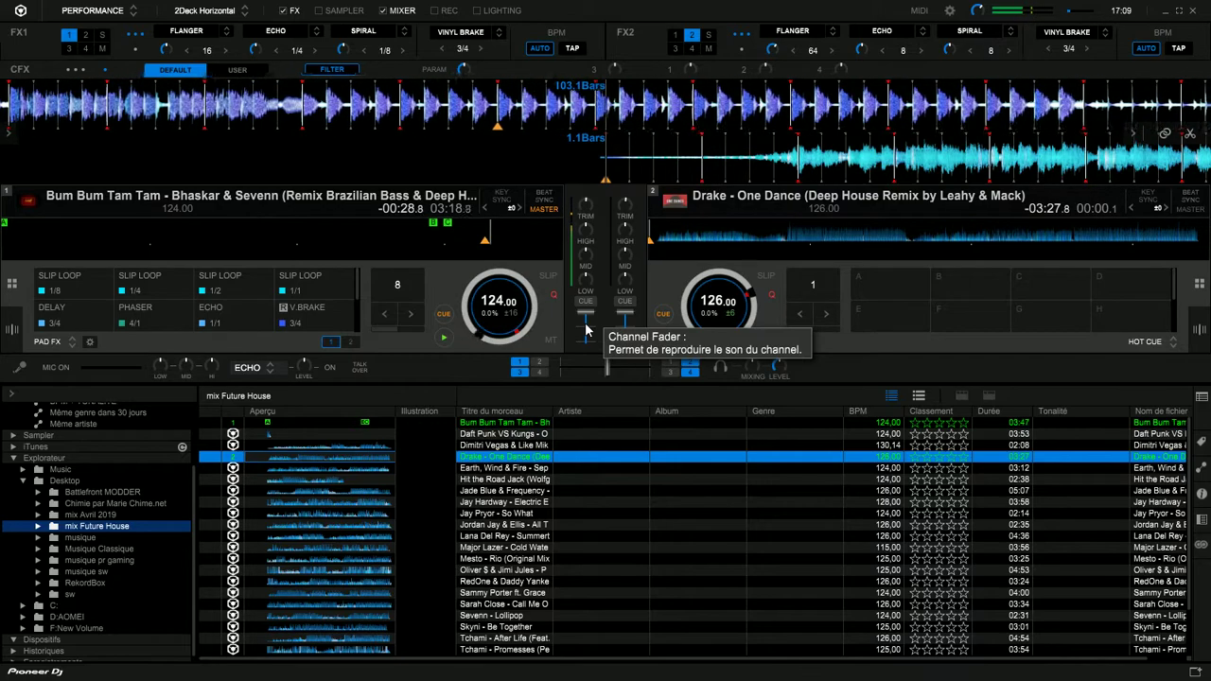
# Step: Loop 8 beats near the end of Bum Bum Tam Tam on deck 1 and bring in One Dance on deck 2
pyautogui.press('4')
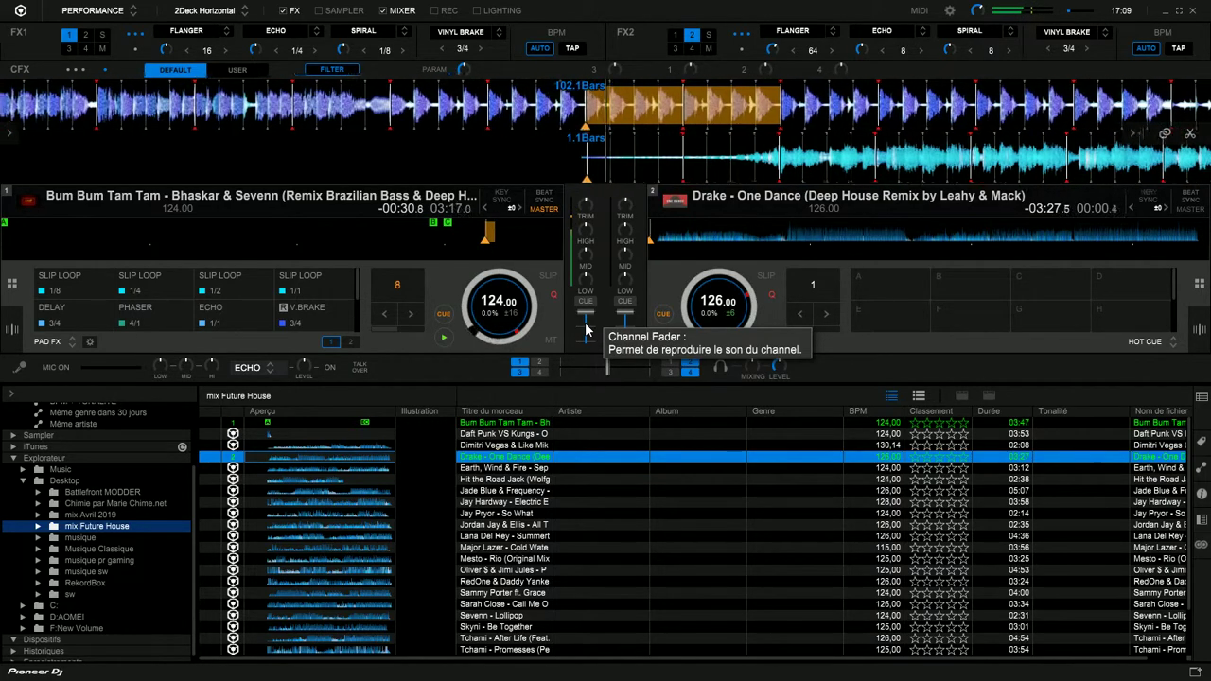
pyautogui.press('s')
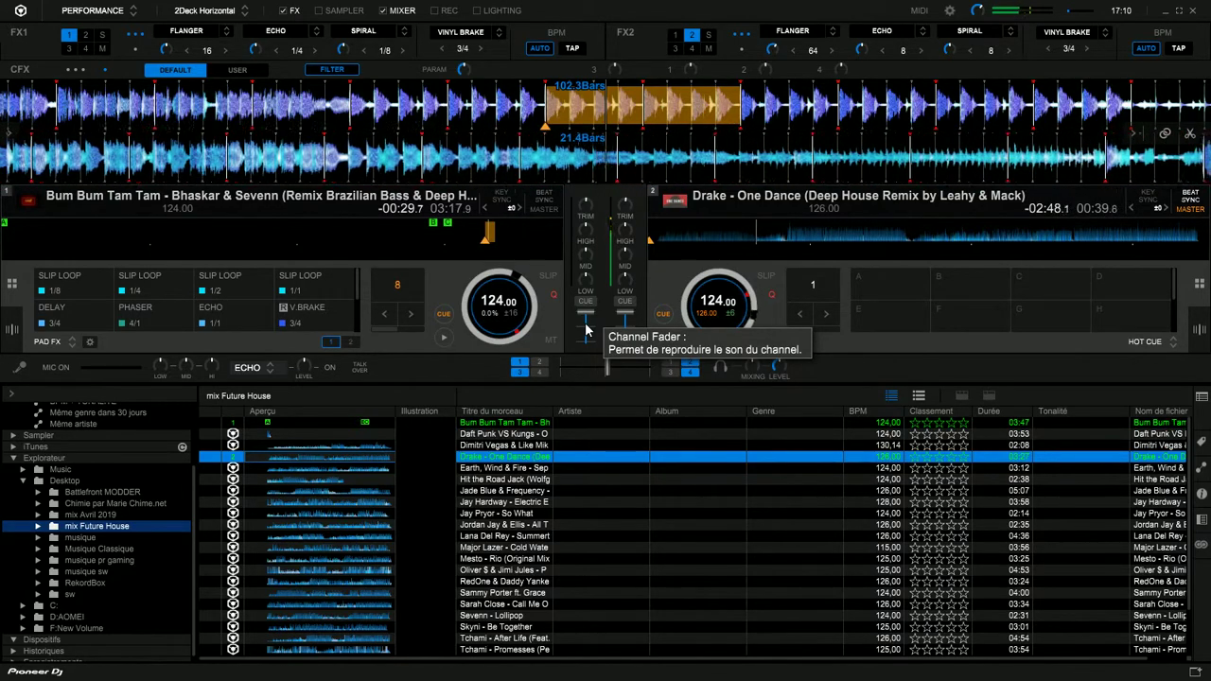
# Step: Load Daft Punk VS Kungs - One More Time This Girl (Saradis Mashup) onto deck 1
pyautogui.press('Up')
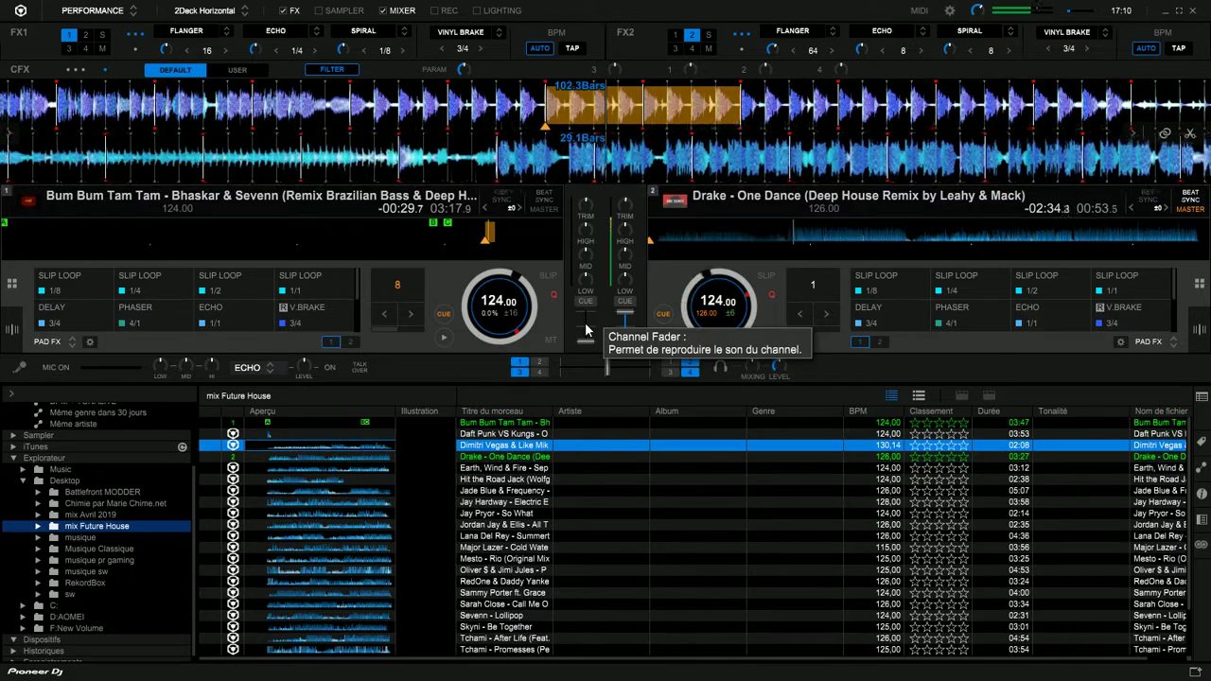
pyautogui.press('Up')
pyautogui.hotkey('shift', 'Left')
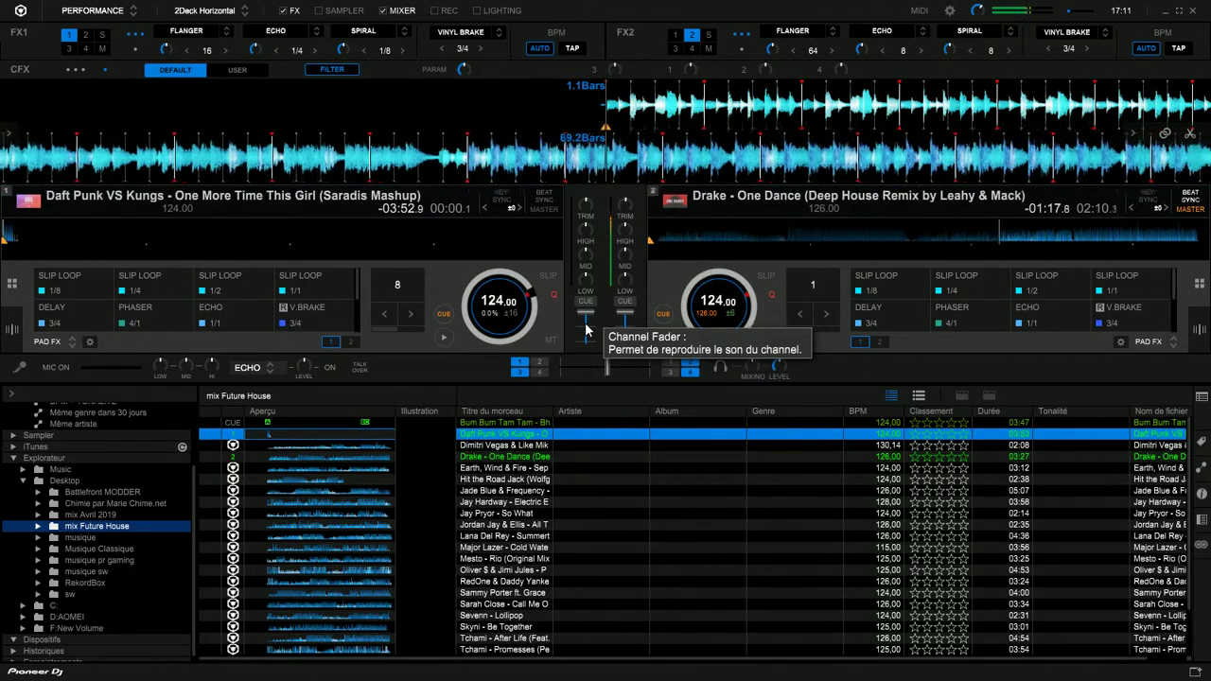
# Step: Pull channel 1's fader fully down, start the Daft Punk VS Kungs track on deck 1 and loop its intro
pyautogui.scroll(-5, 586, 328)
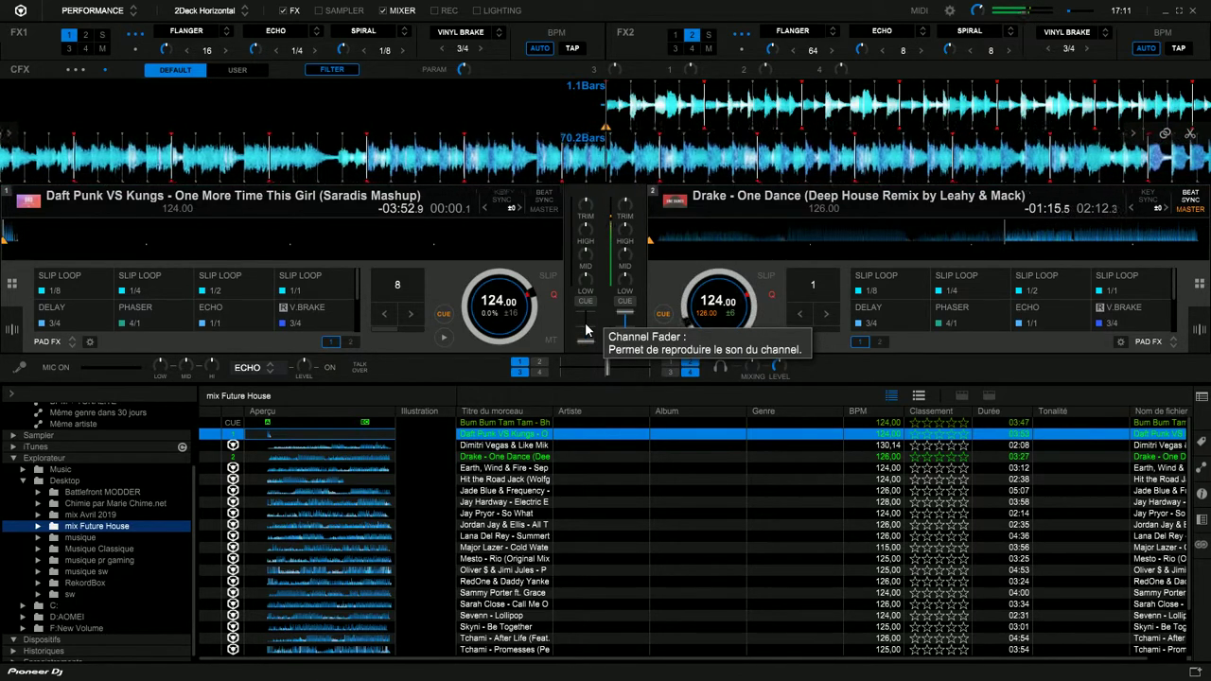
pyautogui.press('z')
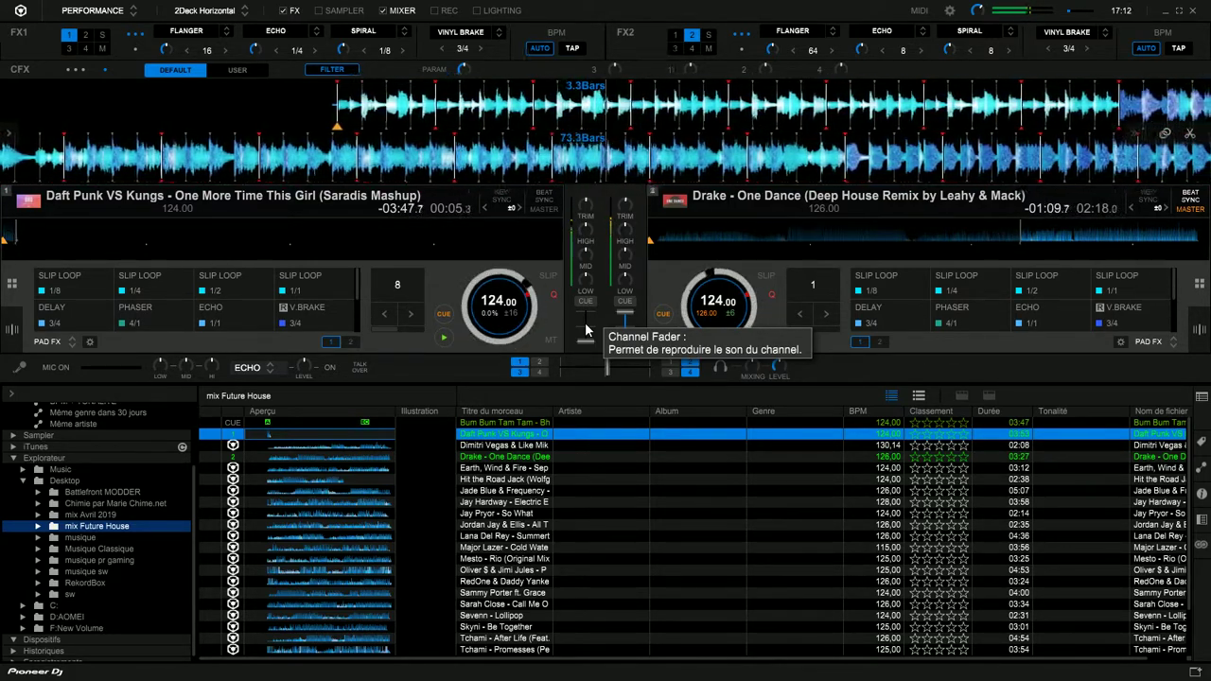
pyautogui.press('x')
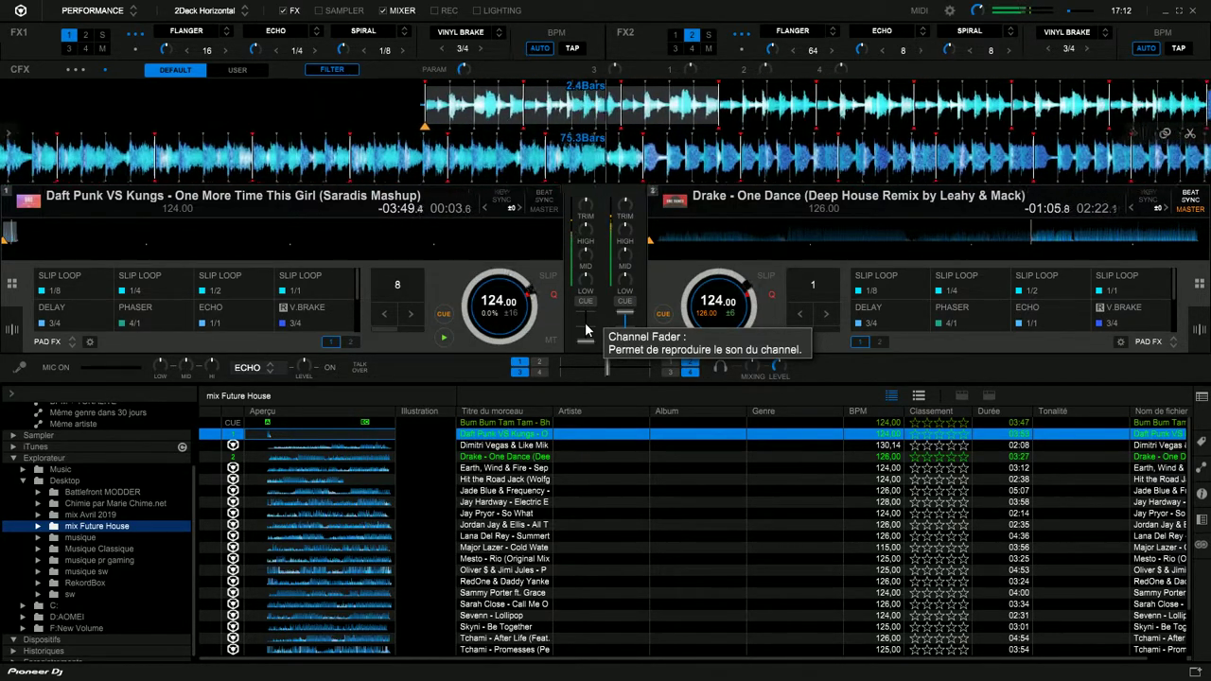
pyautogui.press('x')
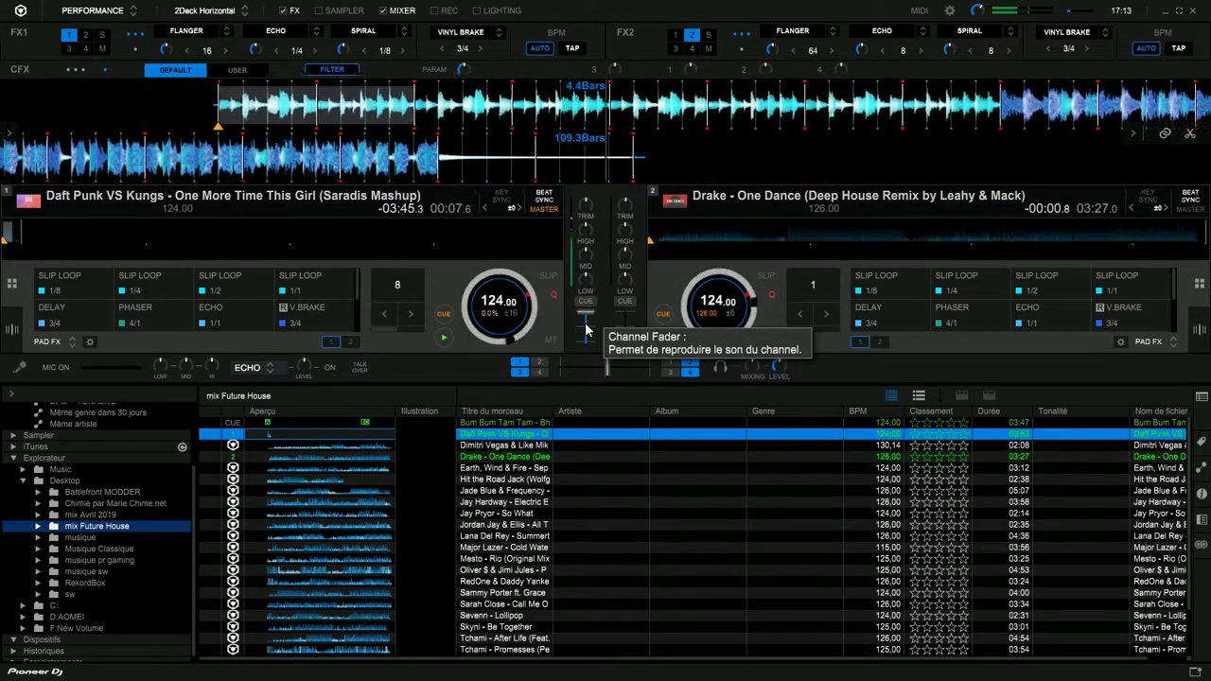
# Step: Load Earth, Wind & Fire - September (JNATHYN Remix) onto deck 2
pyautogui.press('Down')
pyautogui.press('Down')
pyautogui.press('Down')
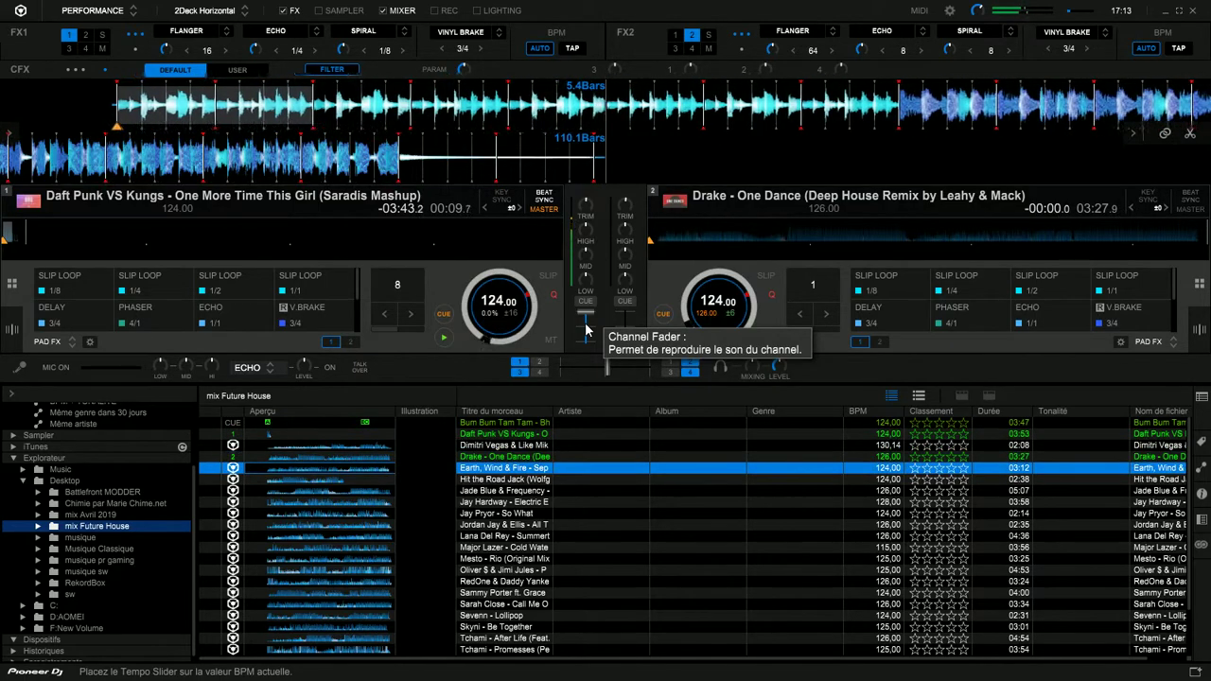
pyautogui.hotkey('shift', 'Right')
pyautogui.hotkey('shift', 'Right')
# Step: Try Hit the Road Jack and Jade Blue & Frequency - Lately on deck 2
pyautogui.press('Down')
pyautogui.hotkey('shift', 'Right')
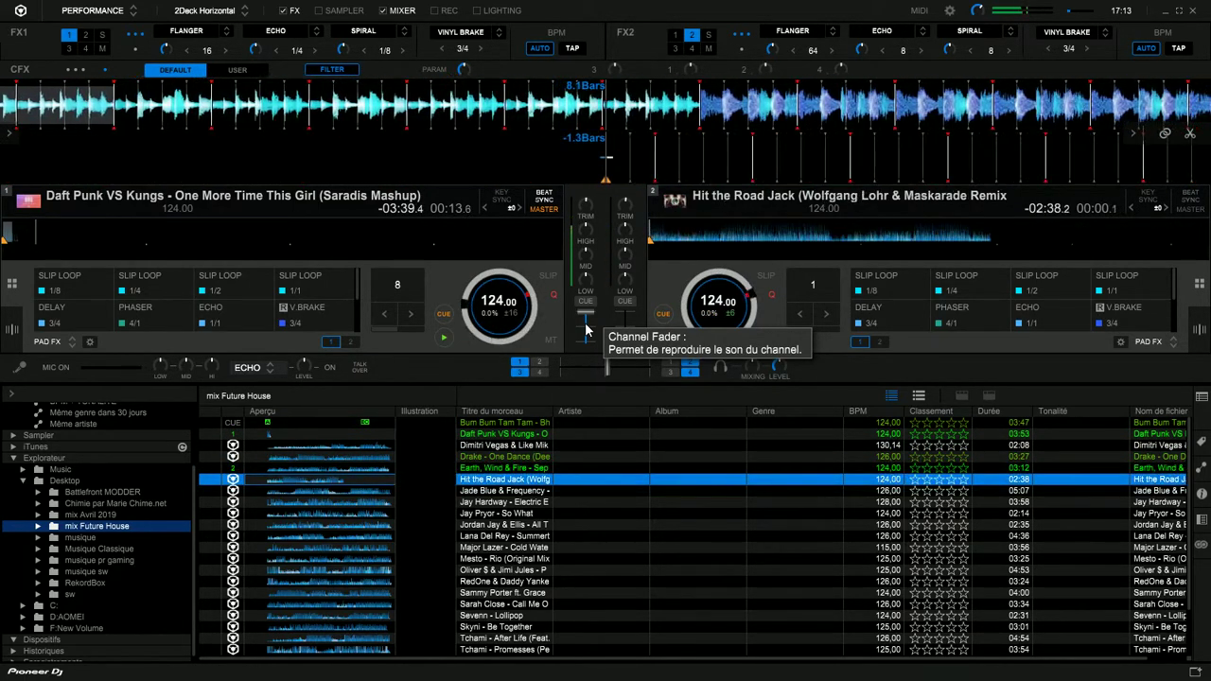
pyautogui.press('Down')
pyautogui.hotkey('shift', 'Right')
# Step: Put Earth, Wind & Fire - September back on deck 2 in place of the Jade Blue & Frequency track
pyautogui.press('Up')
pyautogui.press('Up')
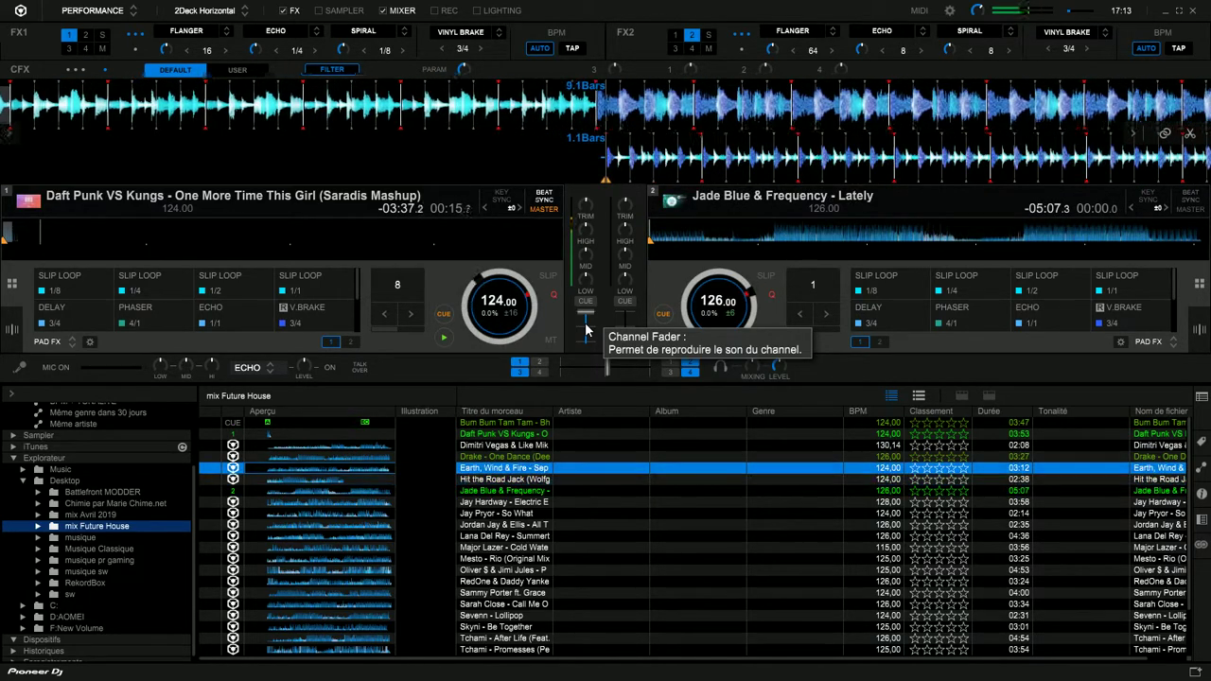
pyautogui.hotkey('shift', 'Right')
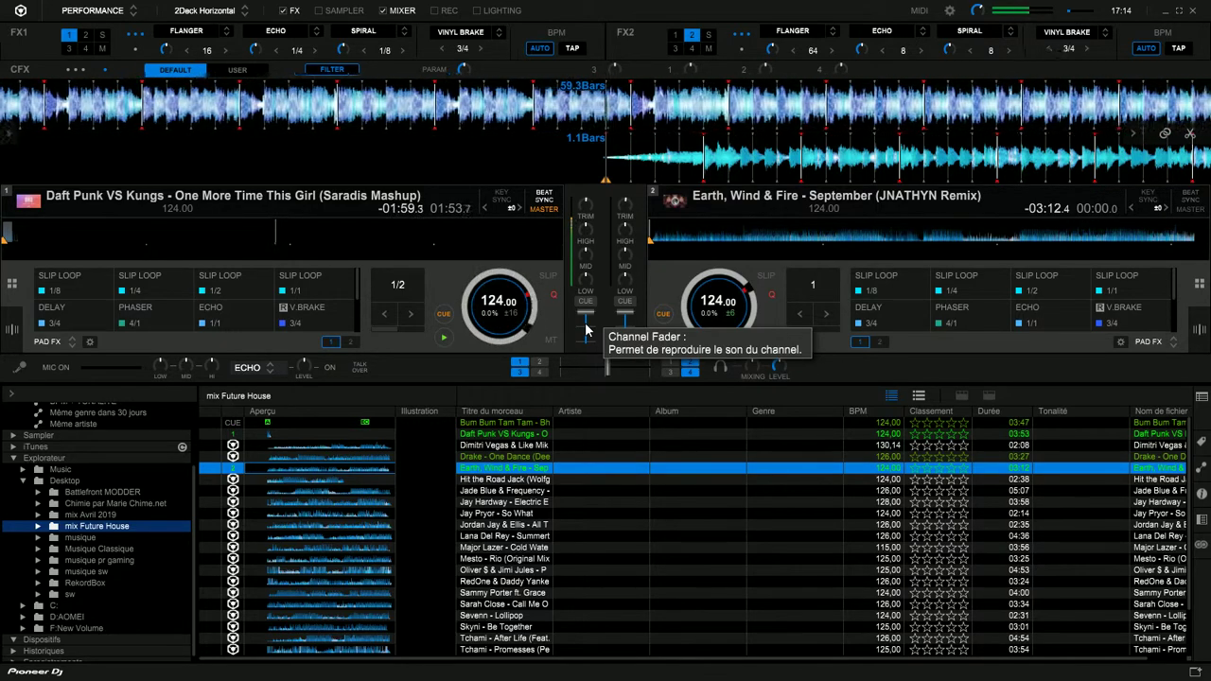
# Step: Set hot cue A at 02:00 in deck 1's Daft Punk VS Kungs track and return its pads to Pad FX
pyautogui.hotkey('shift', '1')
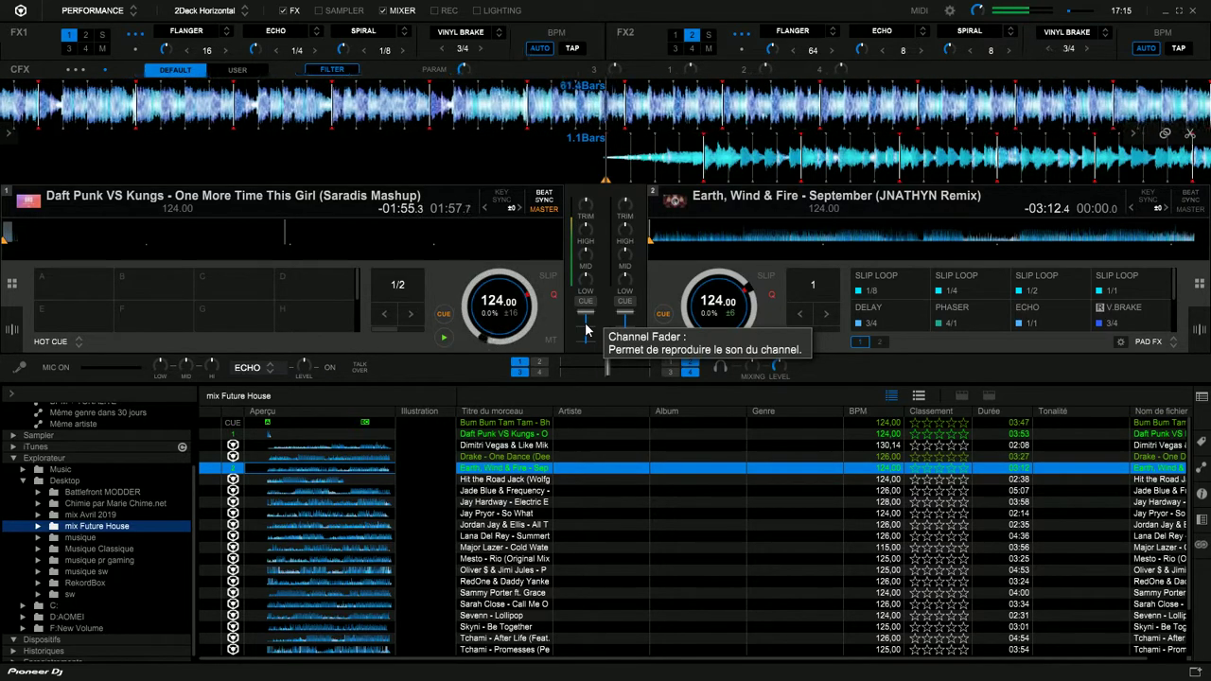
pyautogui.press('1')
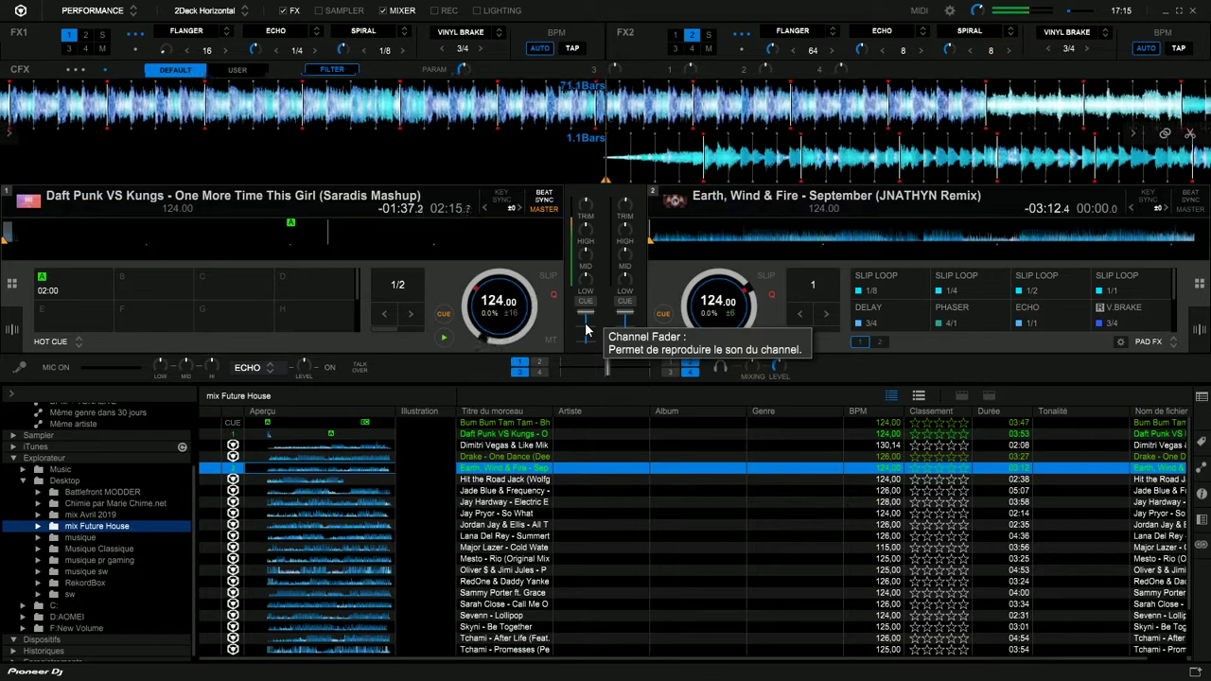
pyautogui.hotkey('ctrl', '2')
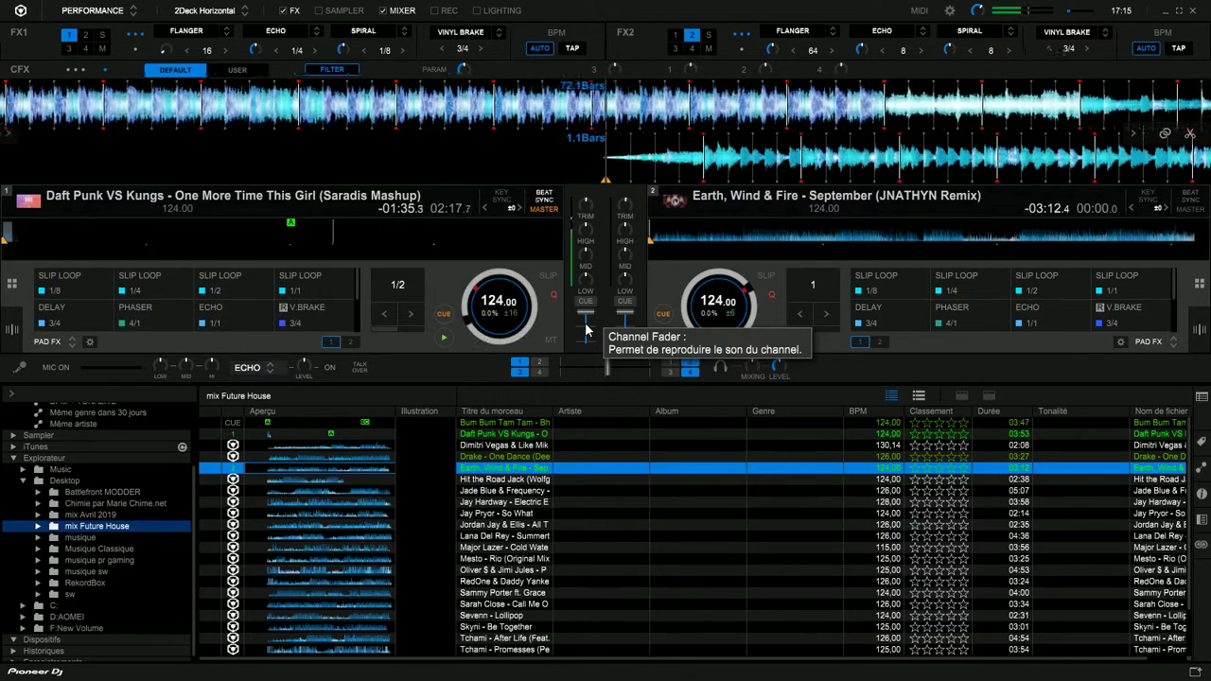
pyautogui.hotkey('ctrl', 'f1')
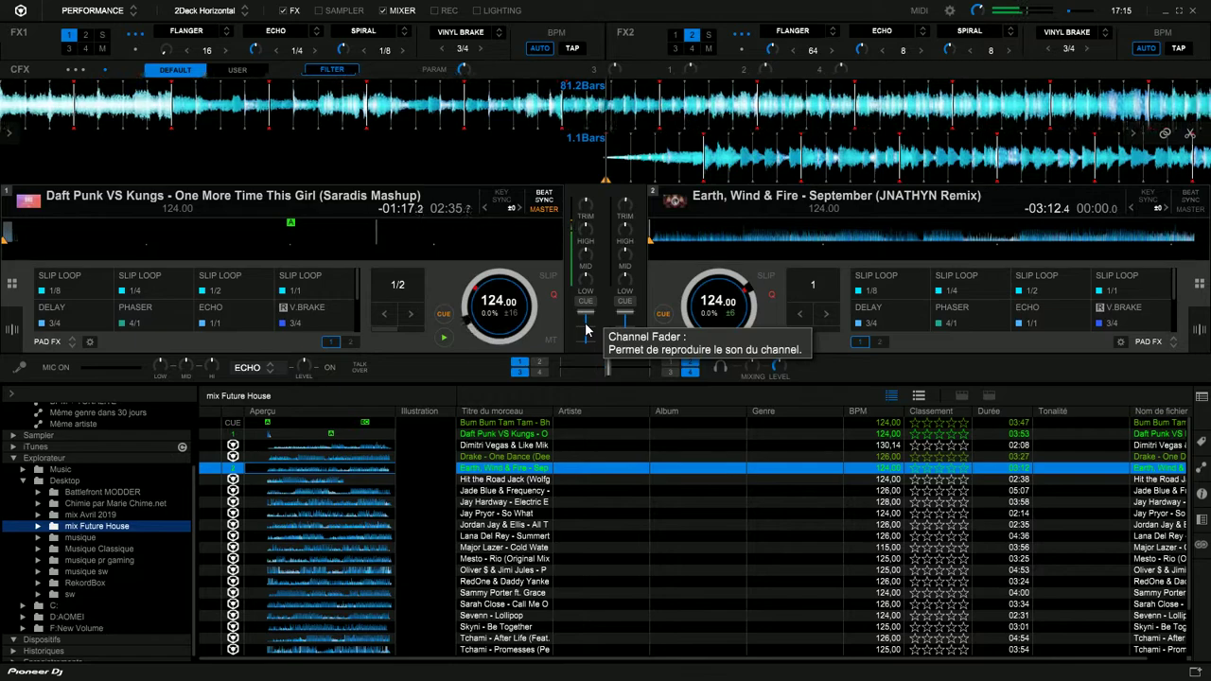
pyautogui.scroll(-3, 530, 482)
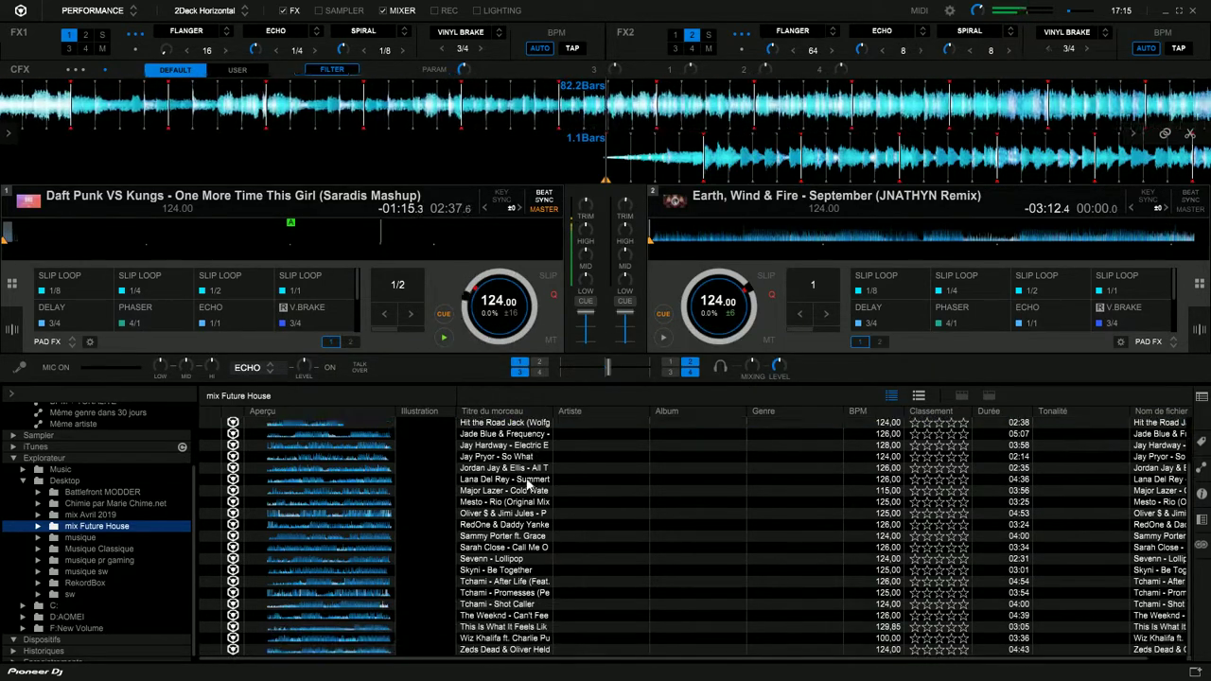
pyautogui.scroll(3, 530, 482)
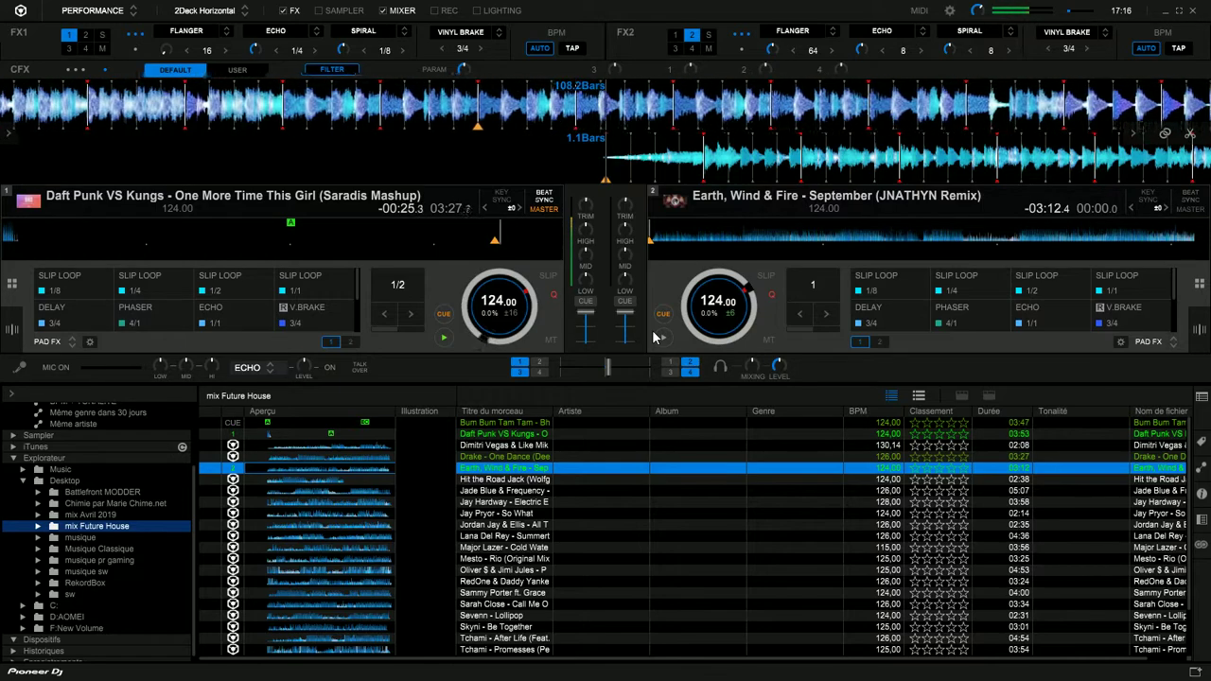
# Step: Loop 8 beats near the end of deck 1's Daft Punk VS Kungs track and start September on deck 2
pyautogui.press('4')
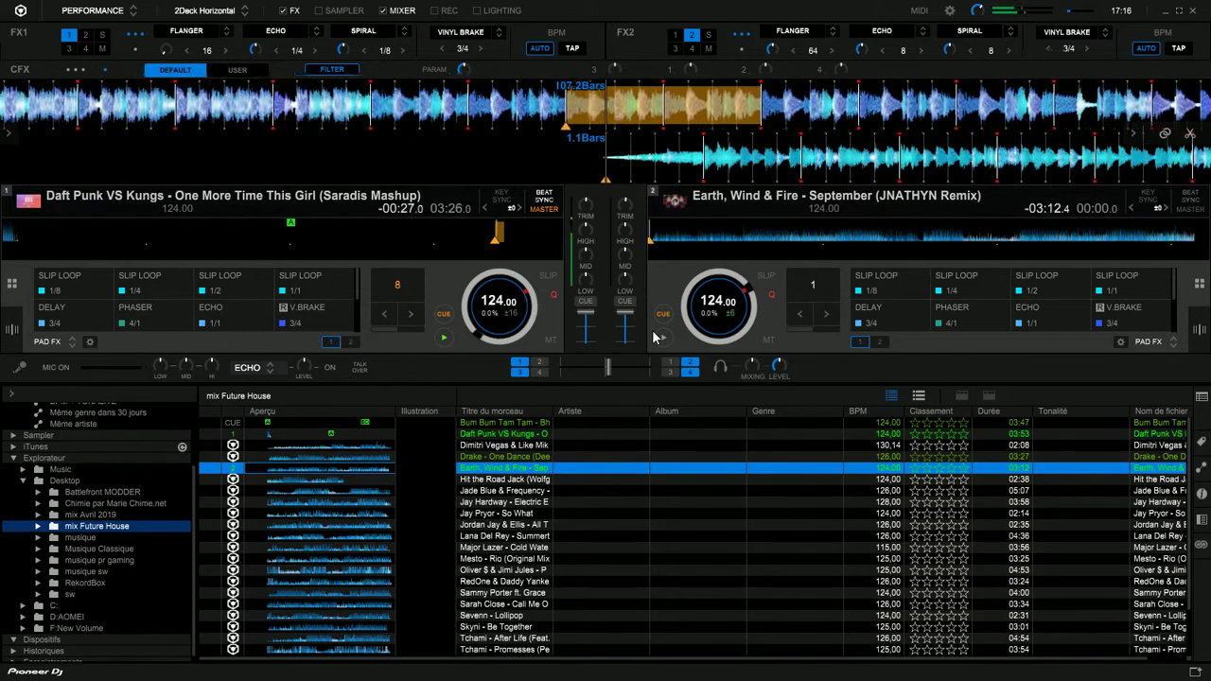
pyautogui.click(657, 337)
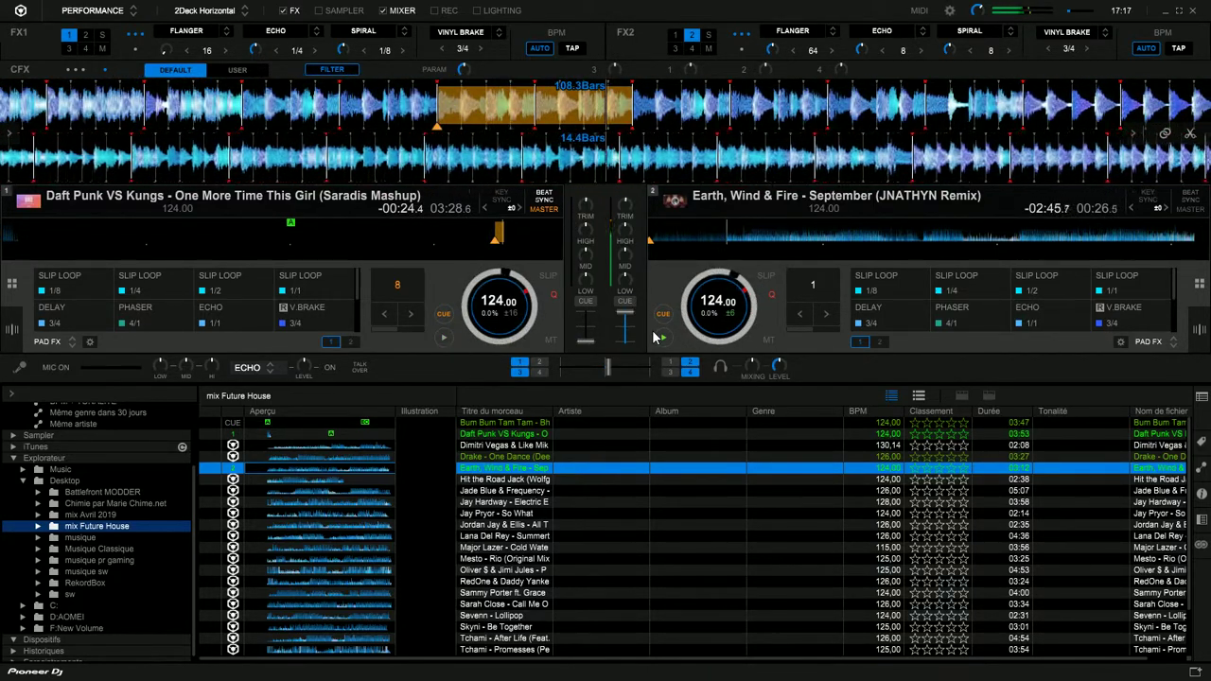
# Step: Load Hit the Road Jack (Wolfgang Lohr & Maskarade Remix) onto deck 1 and cue it at its very start
pyautogui.press('Down')
pyautogui.hotkey('shift', 'Left')
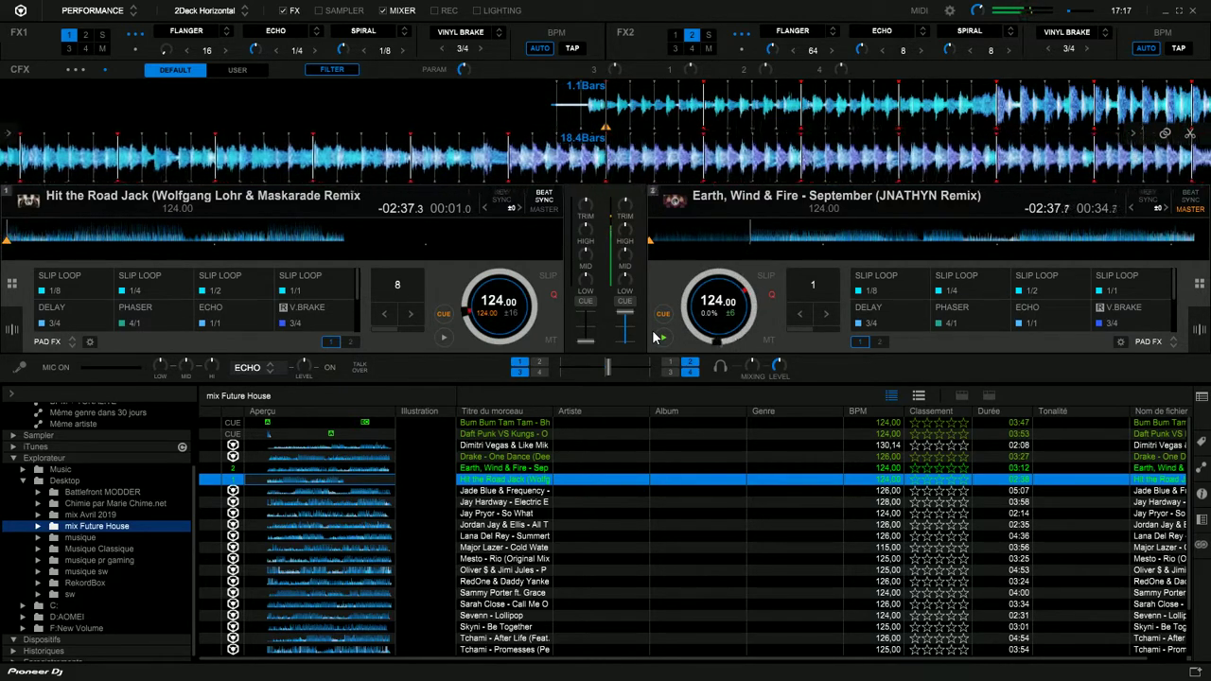
pyautogui.press('z')
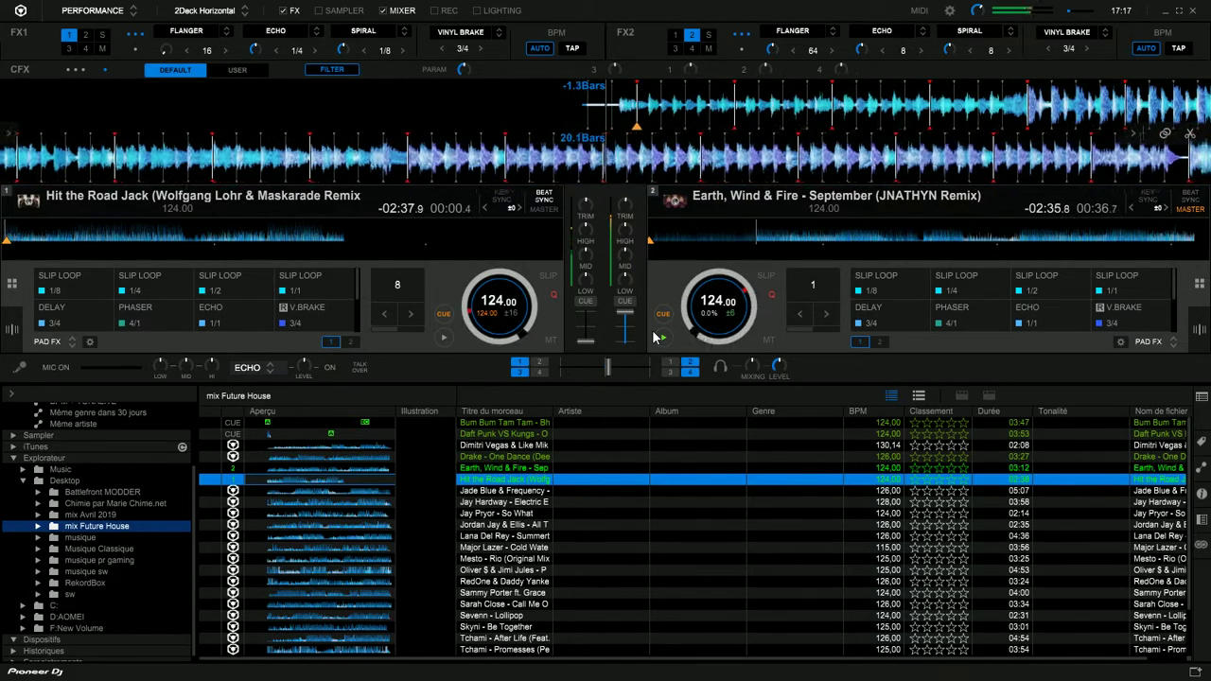
pyautogui.press('z')
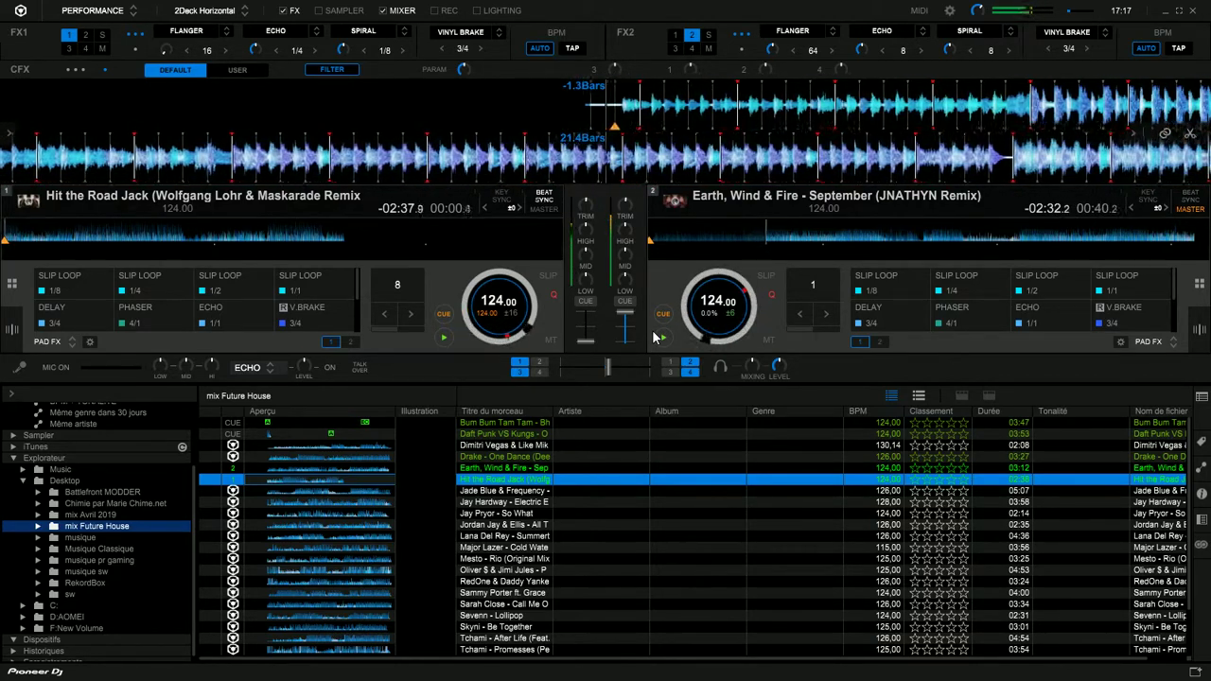
pyautogui.press('z')
pyautogui.press('z')
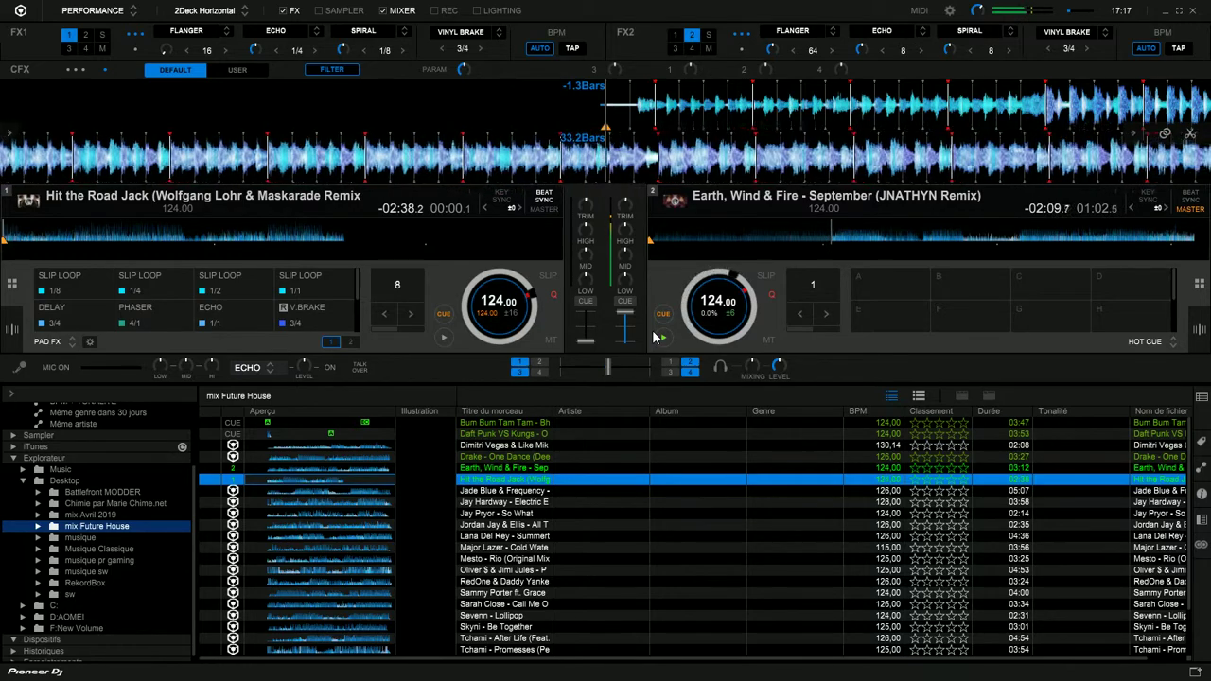
# Step: Set hot cue A at 01:03 in deck 2's September track and return its pads to Pad FX
pyautogui.press('5')
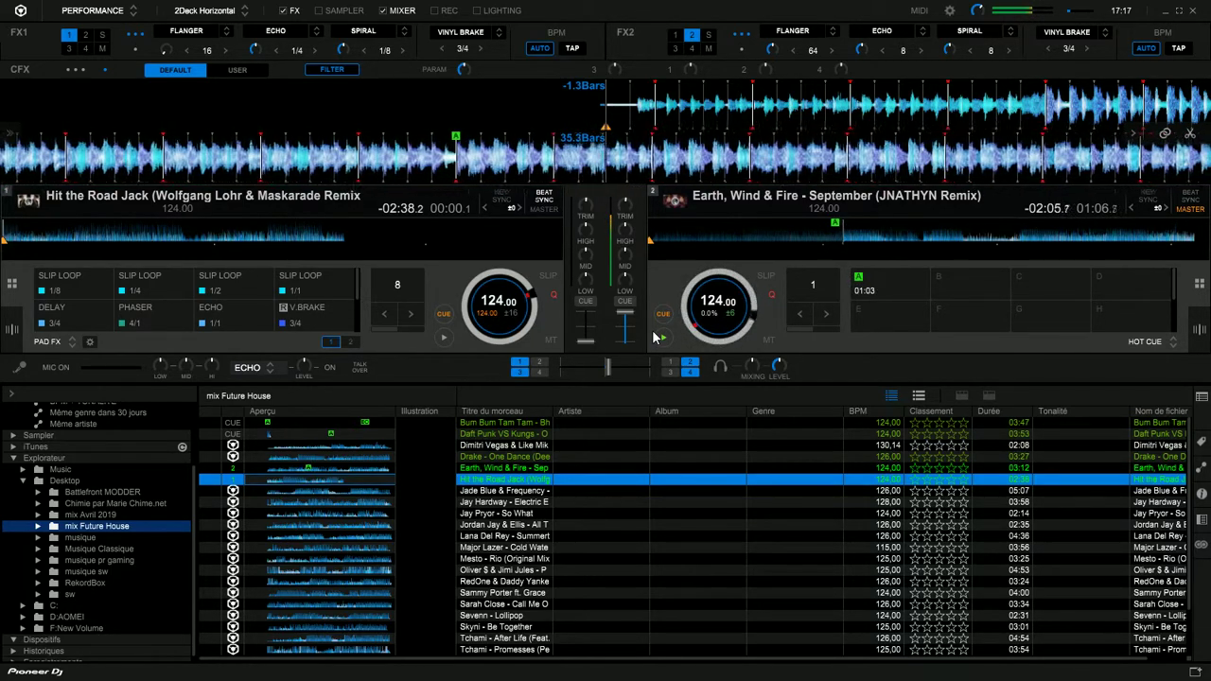
pyautogui.hotkey('shift', '2')
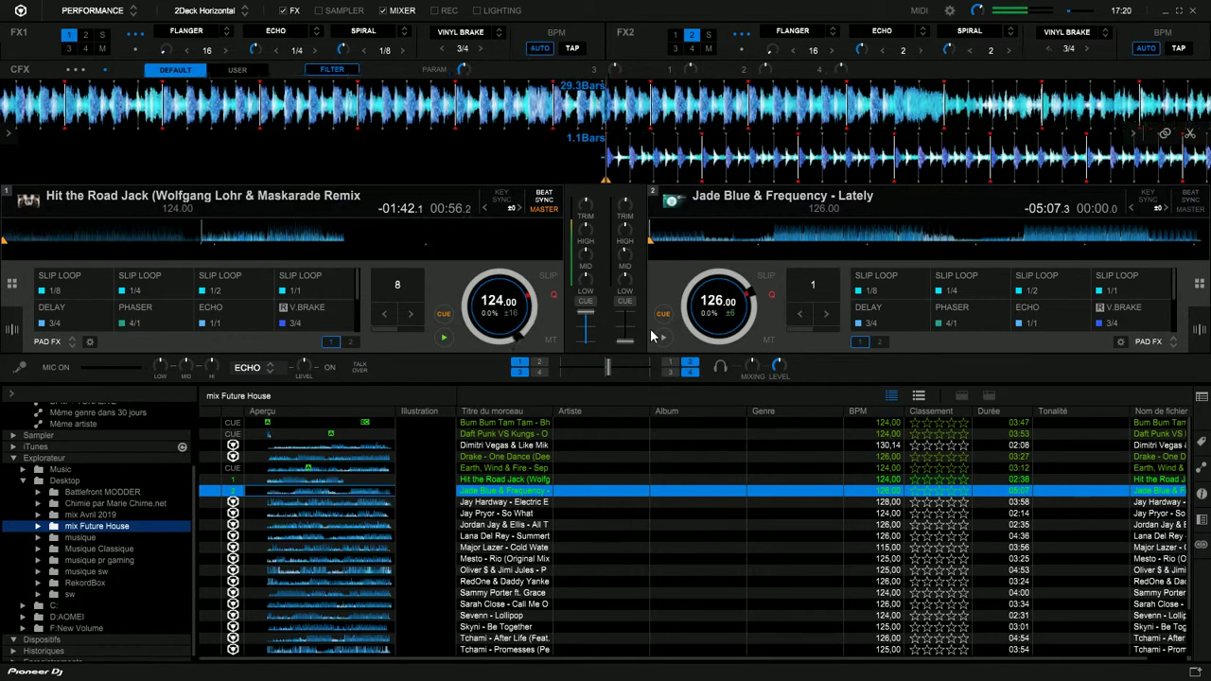
# Step: Start playing Jade Blue & Frequency - Lately on deck 2 while Hit the Road Jack runs on deck 1
pyautogui.click(652, 334)
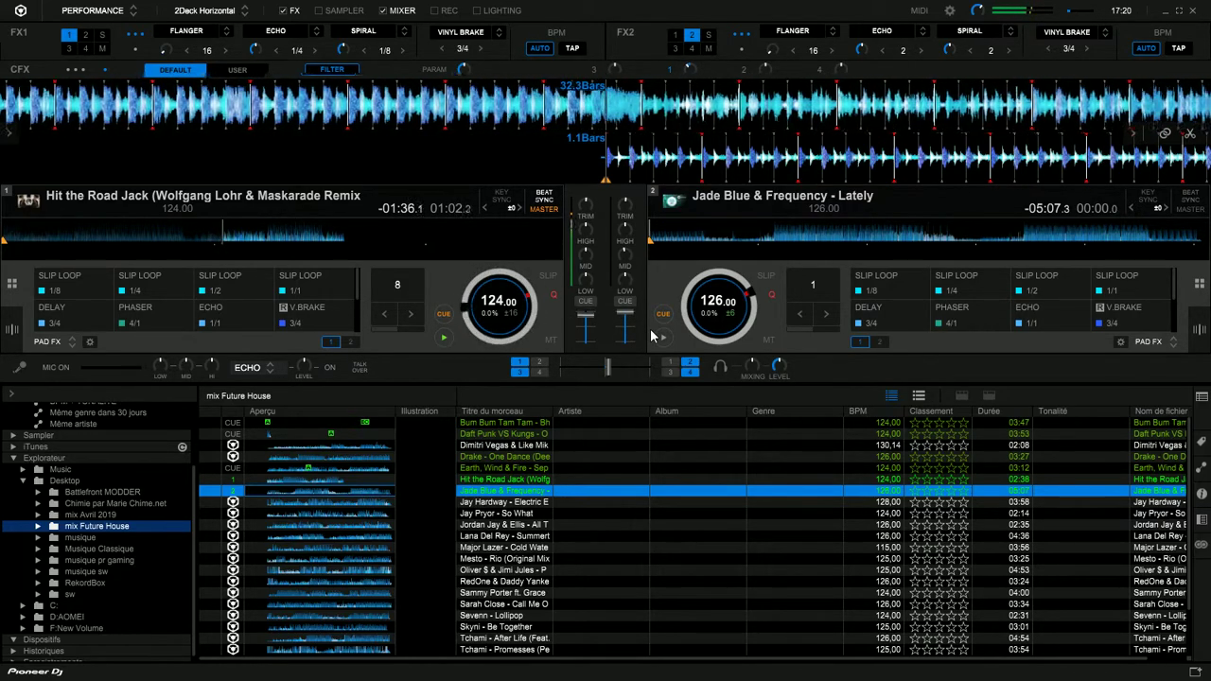
pyautogui.click(652, 335)
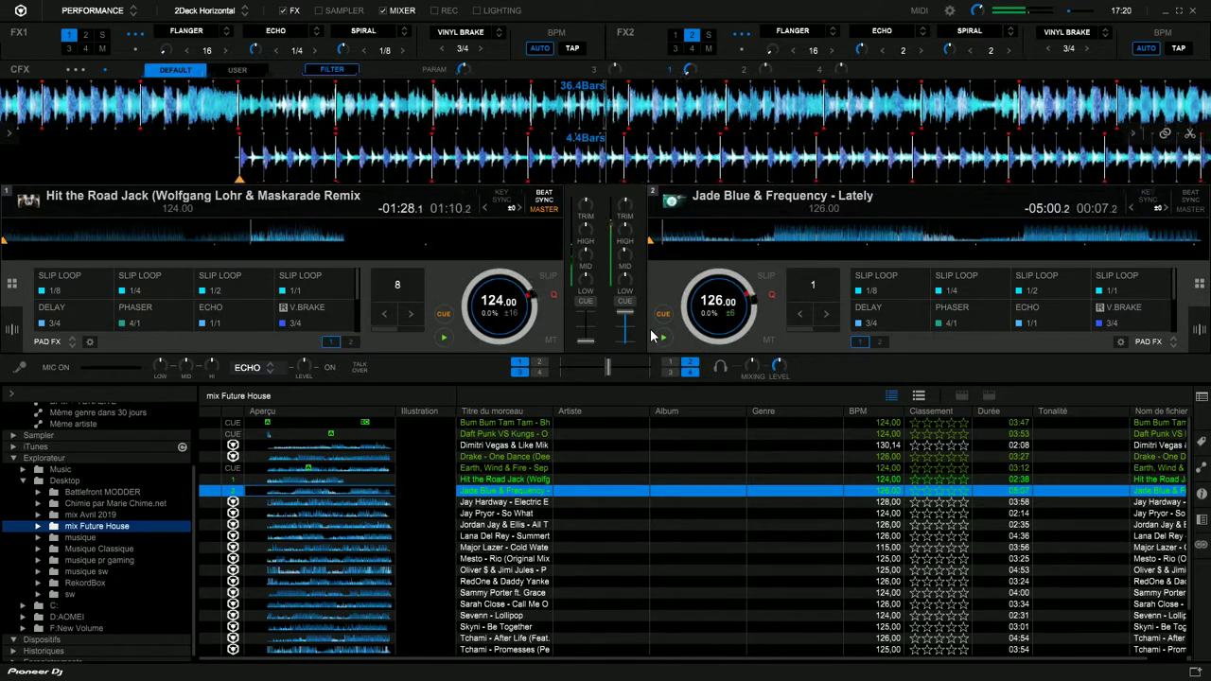
# Step: Replace Hit the Road Jack on deck 1 with Jay Hardway - Electric Elephants (Dastic Edit) and play it with its first 8 beats looped
pyautogui.press('z')
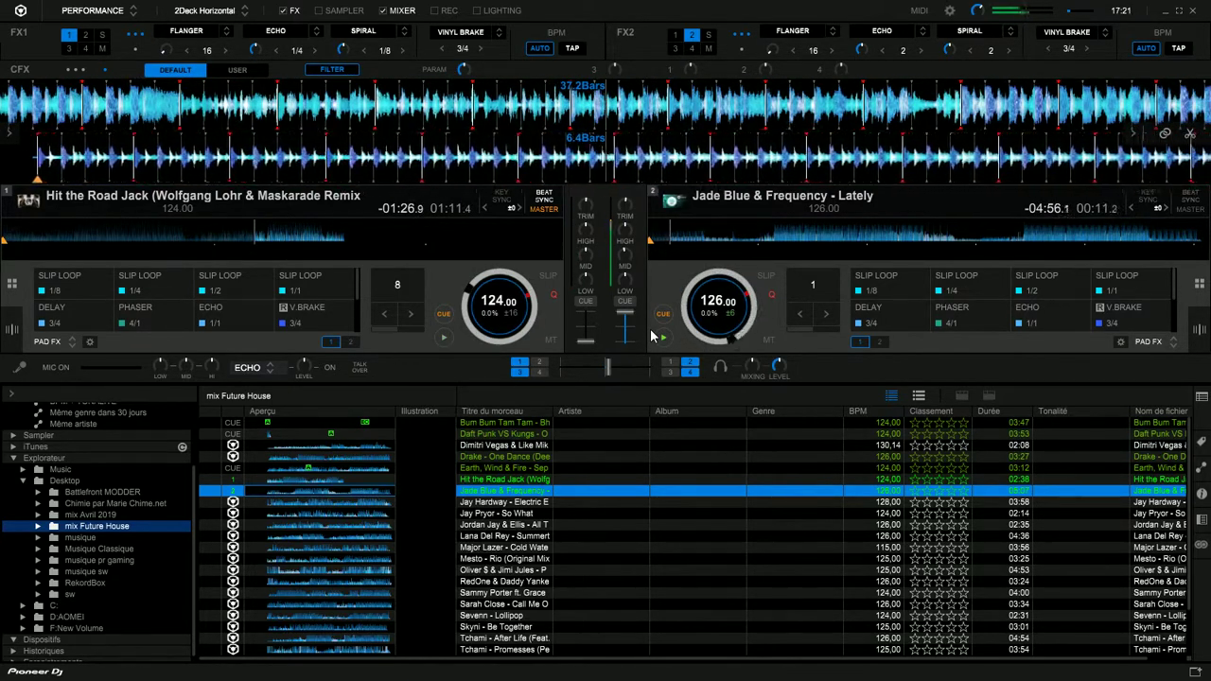
pyautogui.press('Down')
pyautogui.hotkey('shift', 'Left')
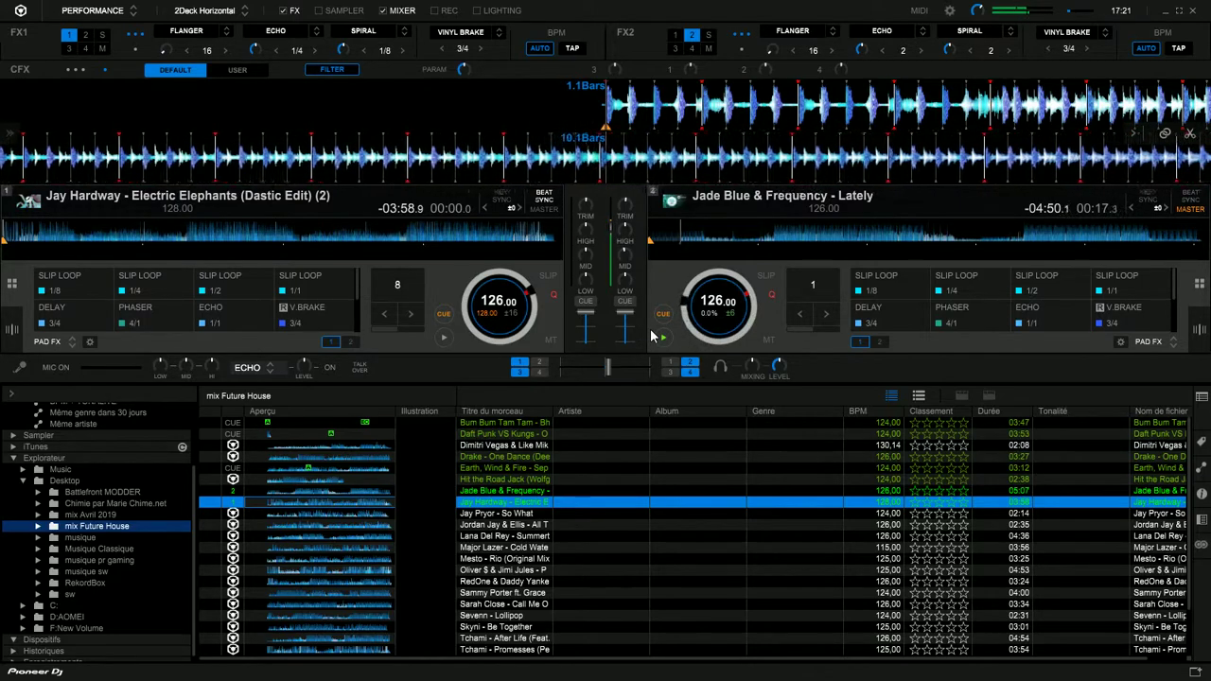
pyautogui.press('z')
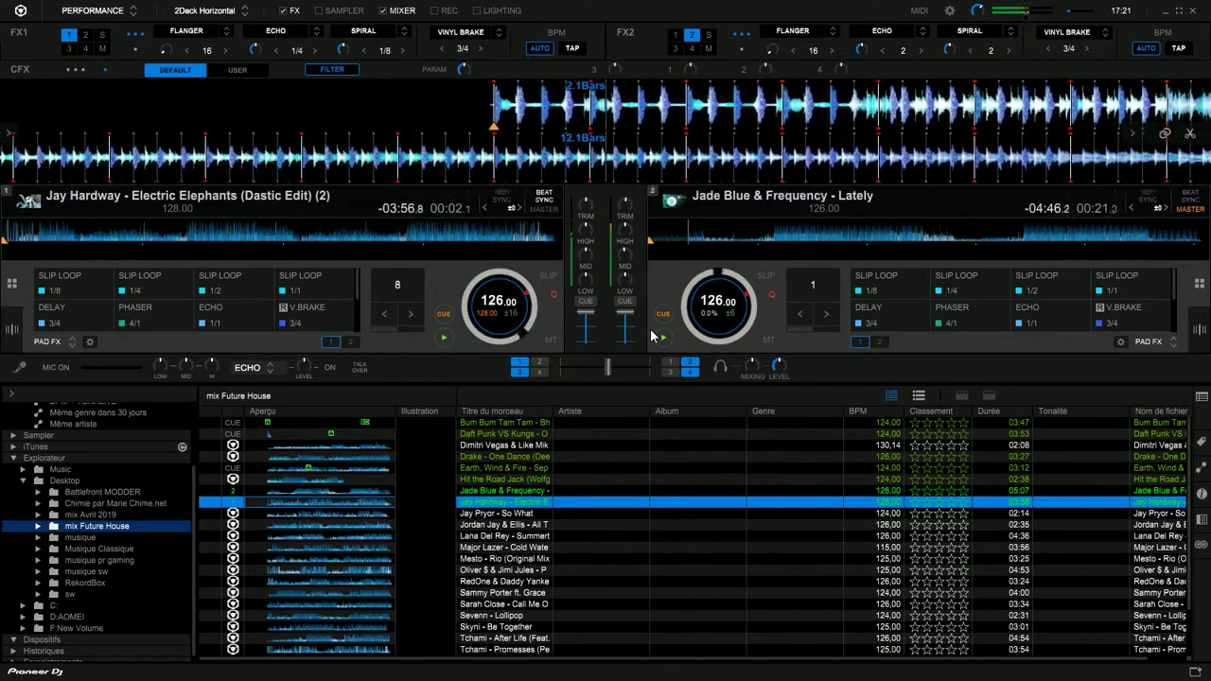
pyautogui.press('4')
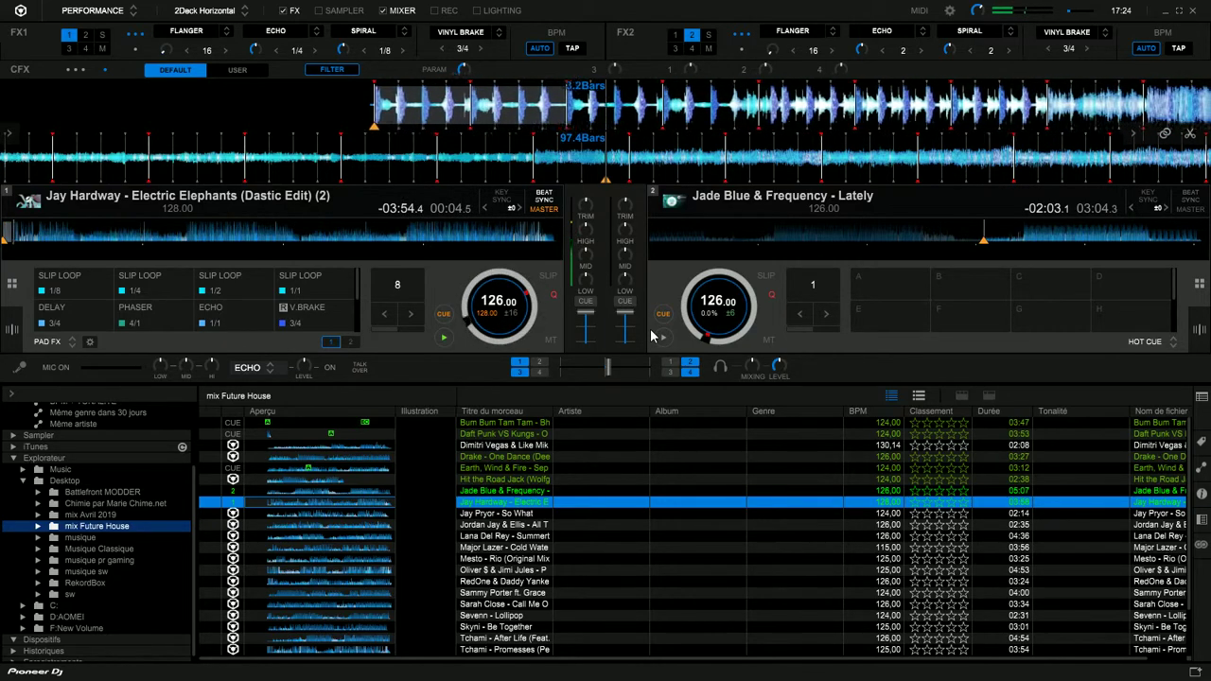
# Step: Load Jay Pryor - So What onto deck 2, preview it beat-synced in the headphones and return it to its start cue
pyautogui.press('Down')
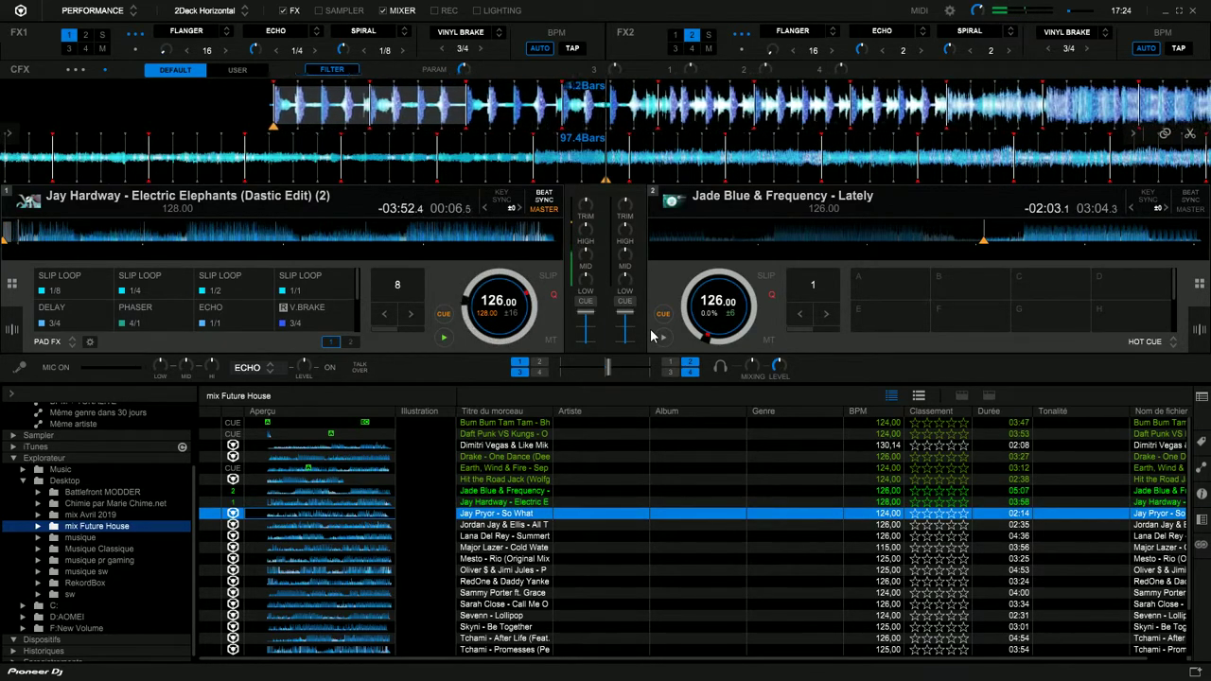
pyautogui.hotkey('shift', 'Right')
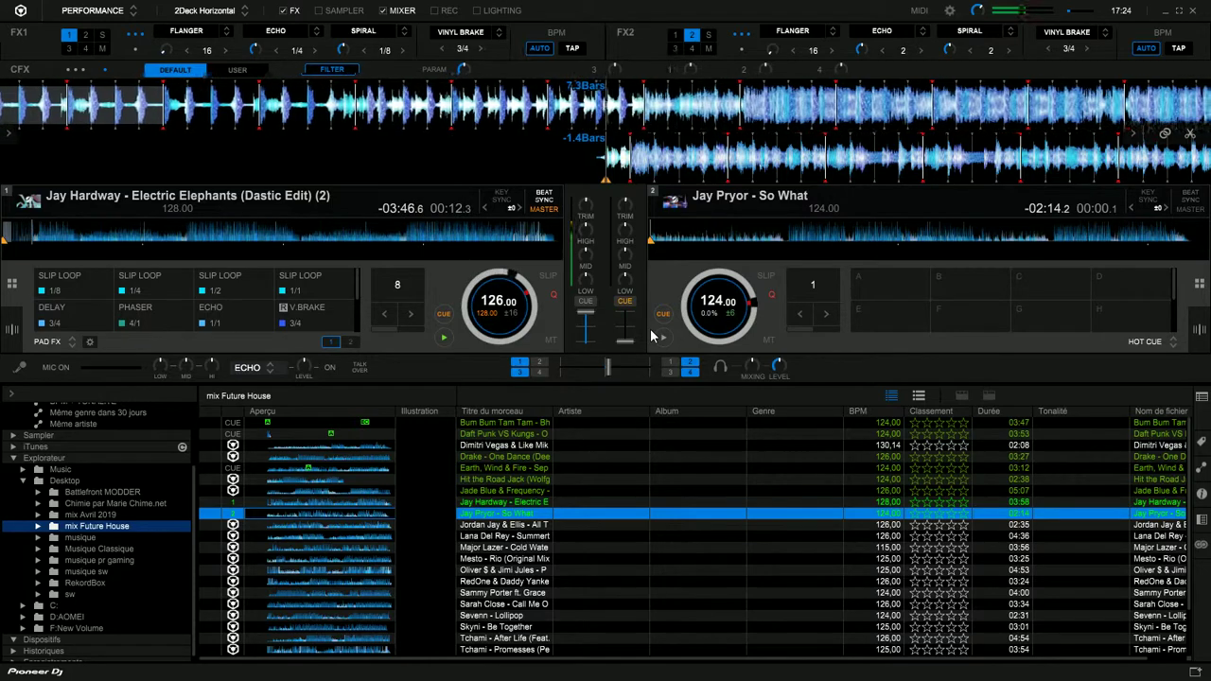
pyautogui.click(652, 336)
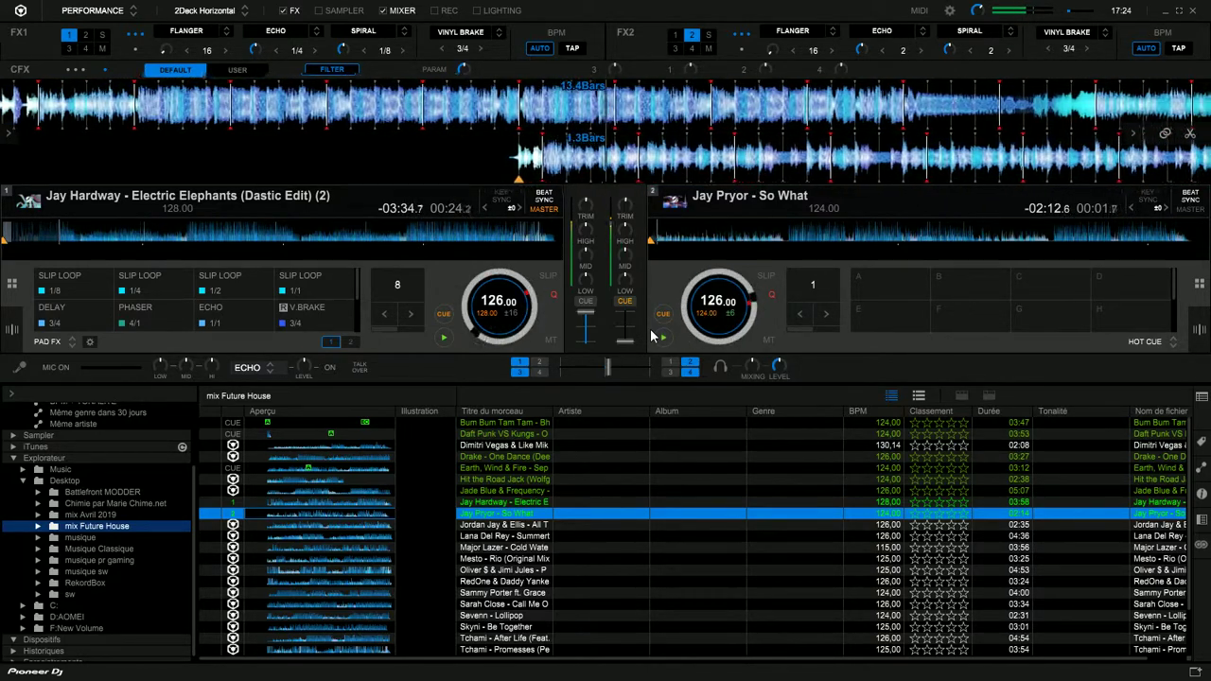
pyautogui.click(653, 334)
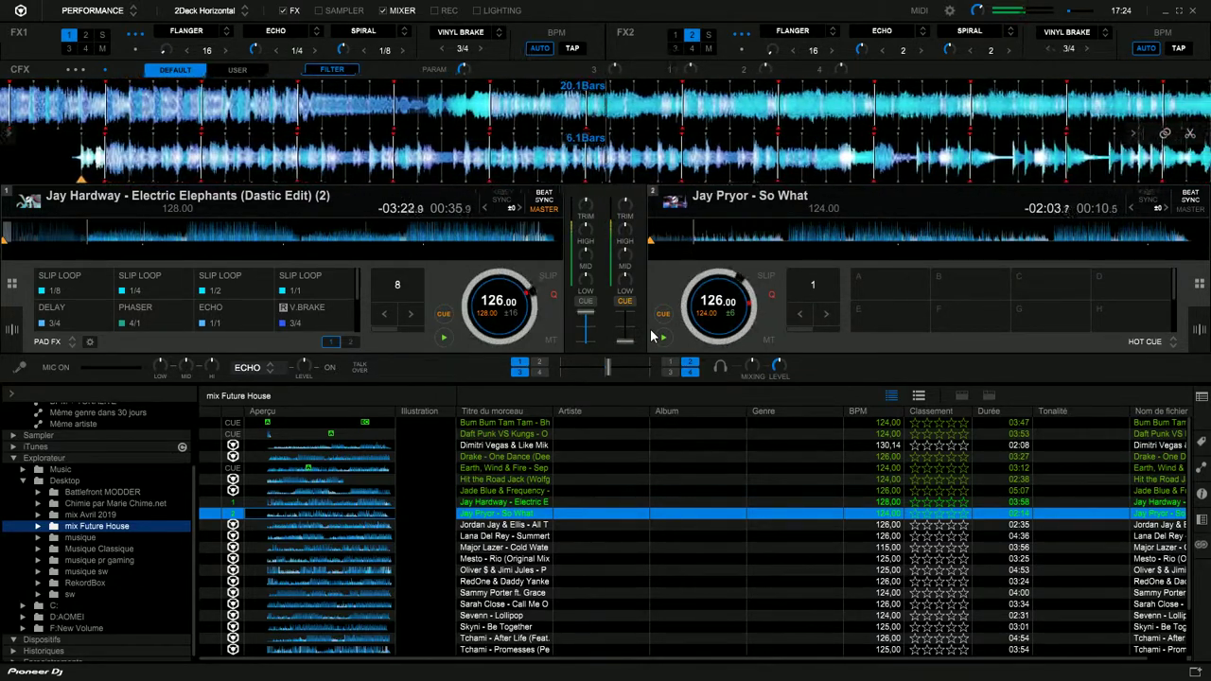
pyautogui.click(651, 336)
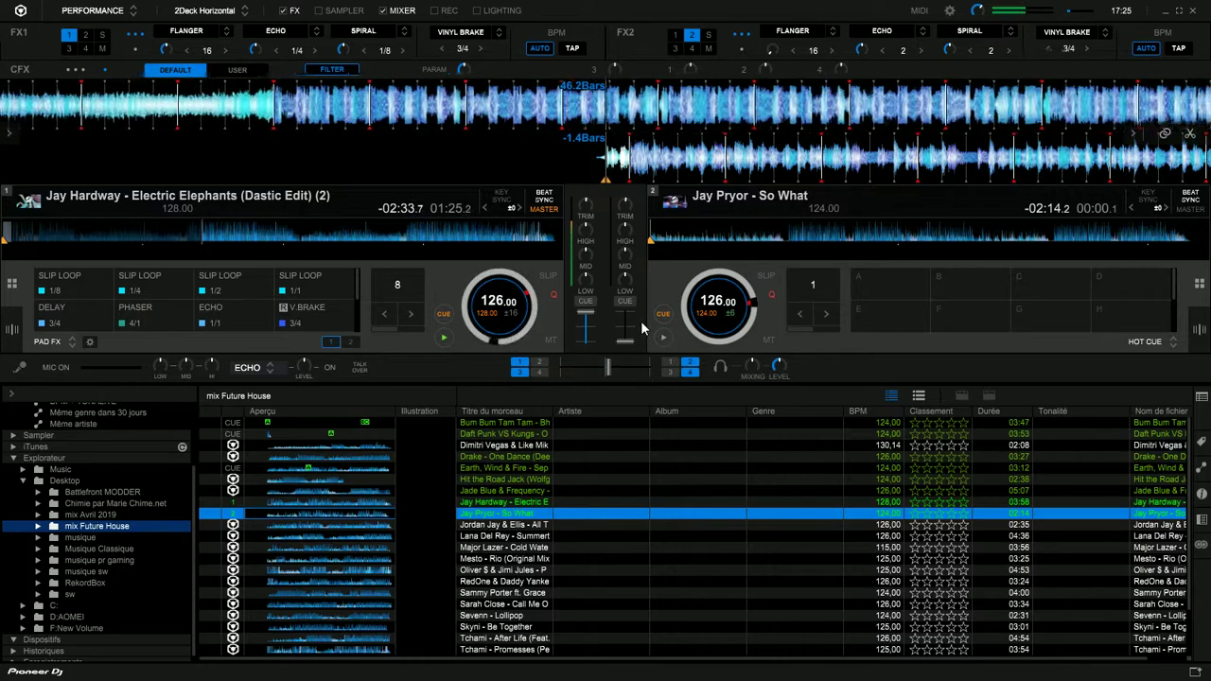
# Step: Mix over from Electric Elephants to So What on deck 2 and load Jordan Jay & Ellis - All That She Wants onto deck 1
pyautogui.press('2')
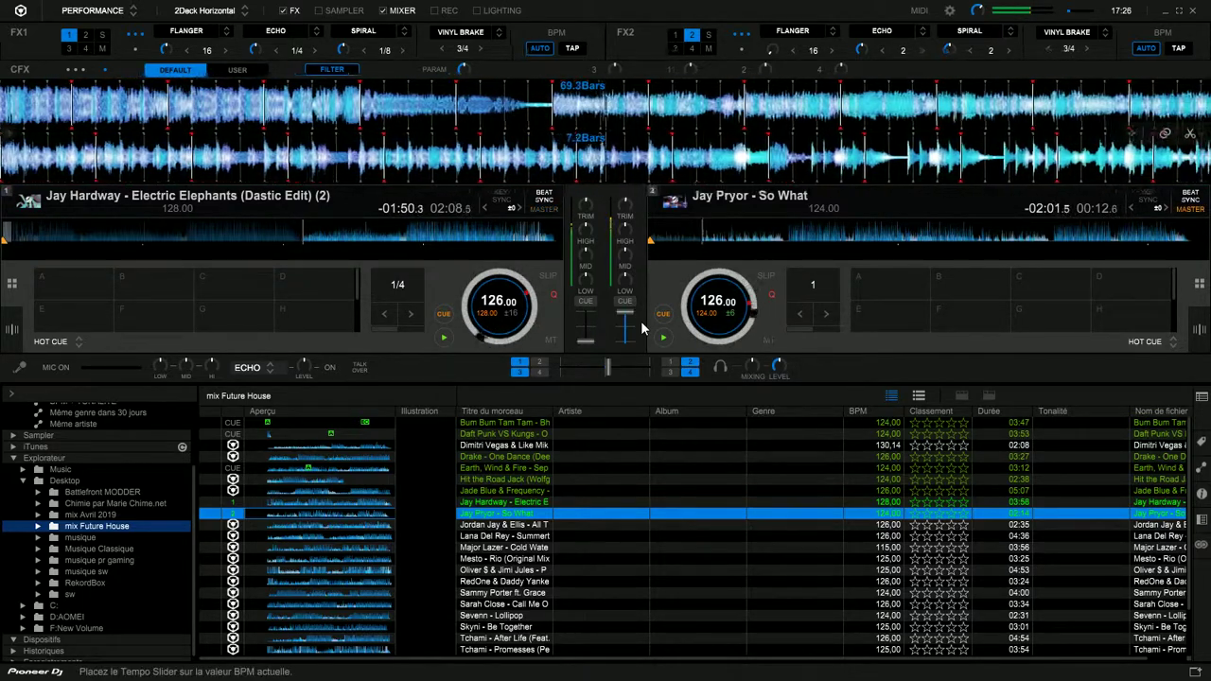
pyautogui.press('x')
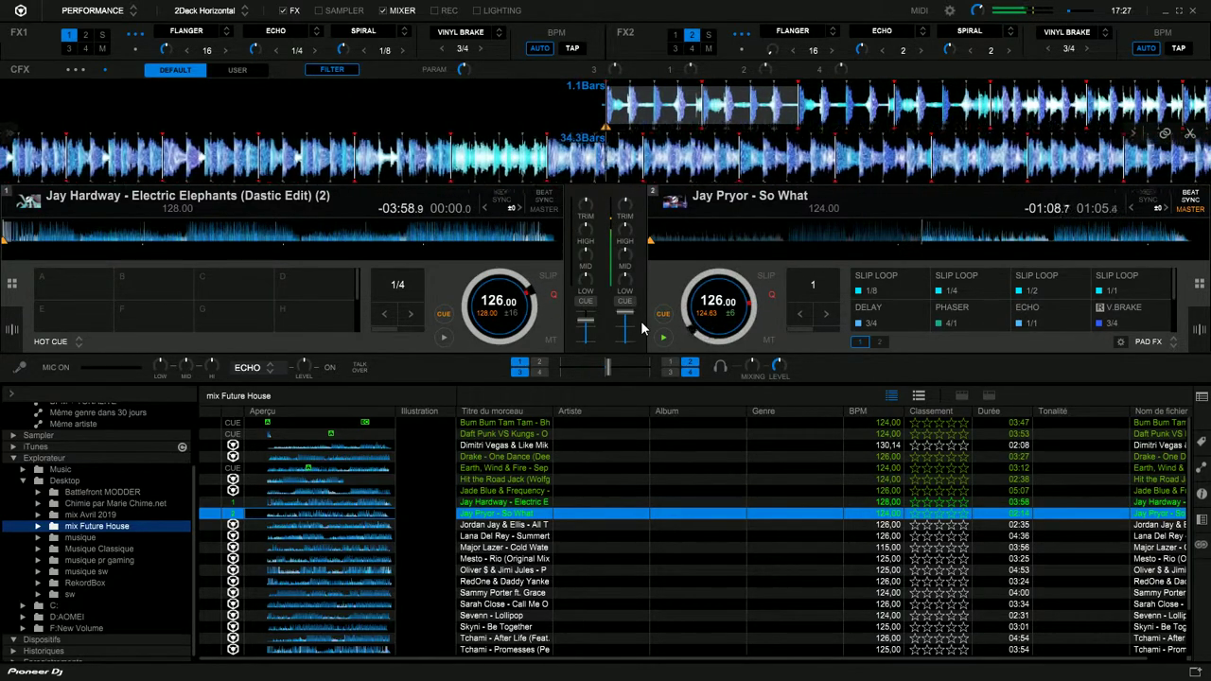
pyautogui.press('Down')
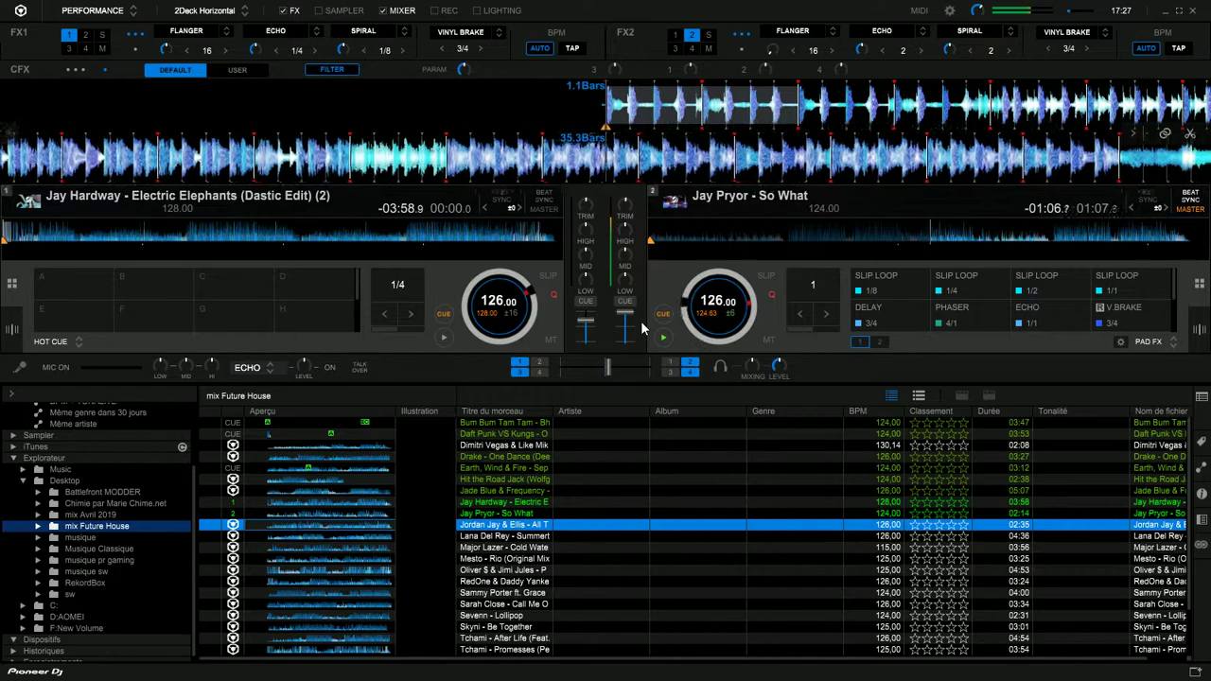
pyautogui.hotkey('shift', 'Left')
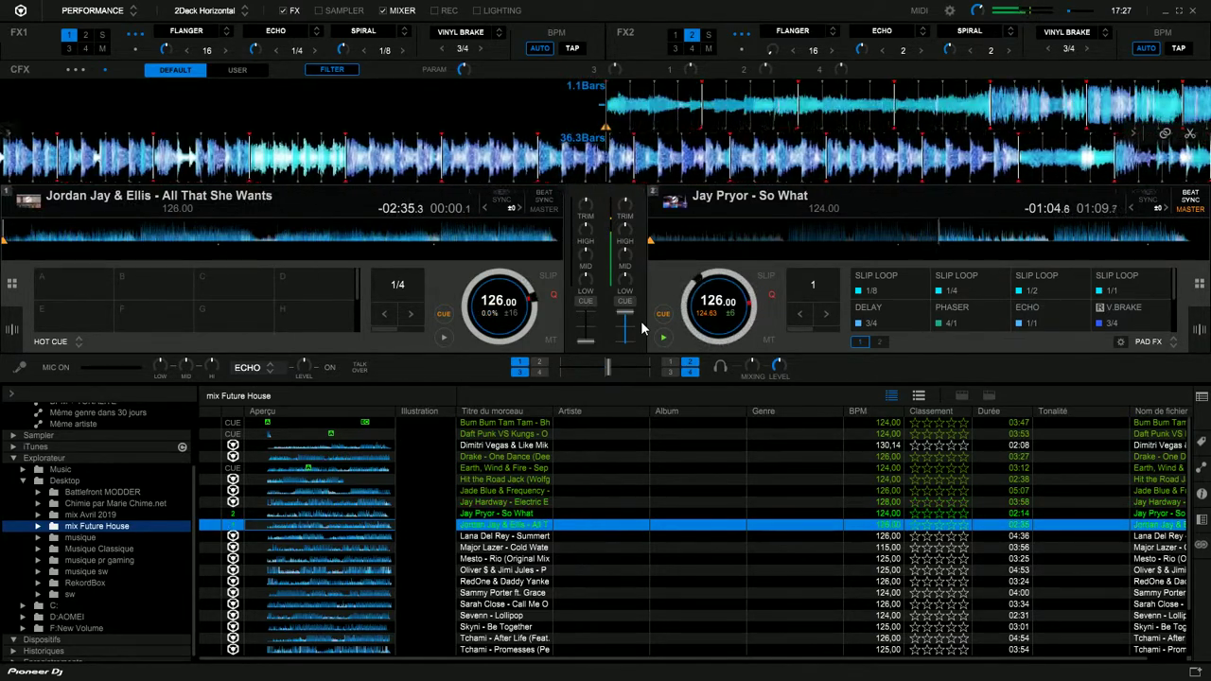